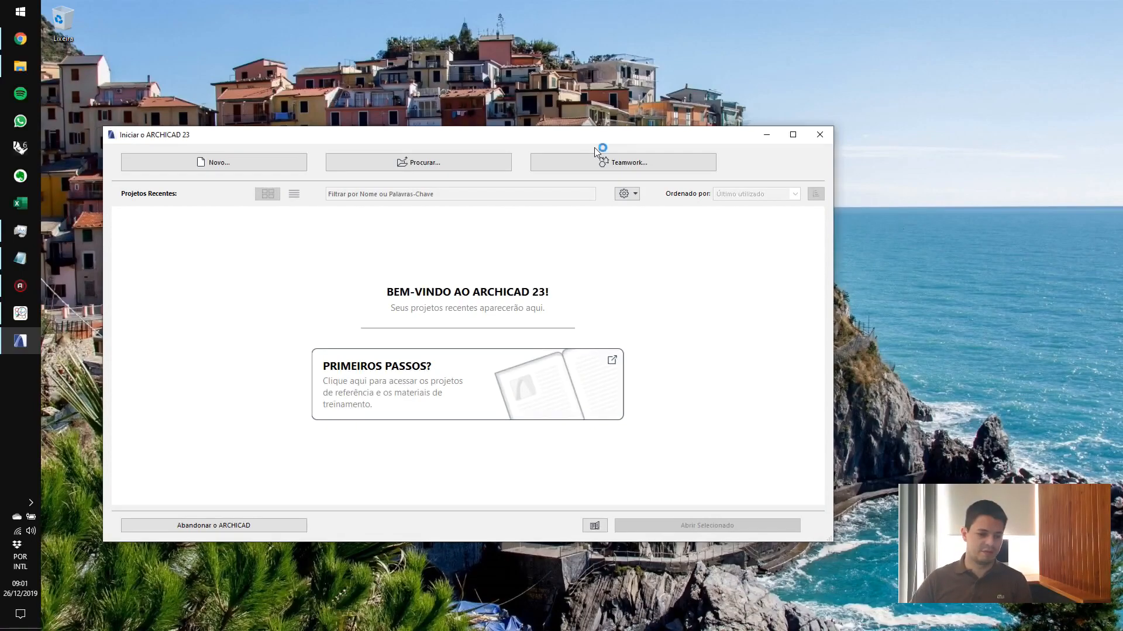
# Create a new project from the AC23 Template.tpl template
pyautogui.click(190, 163)
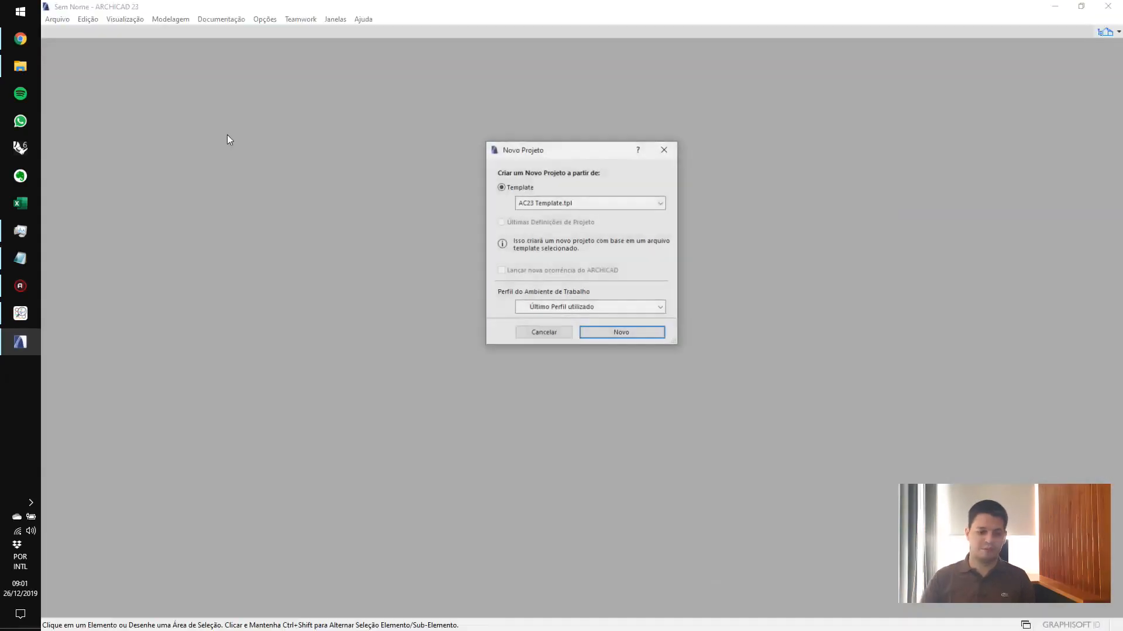
pyautogui.click(606, 335)
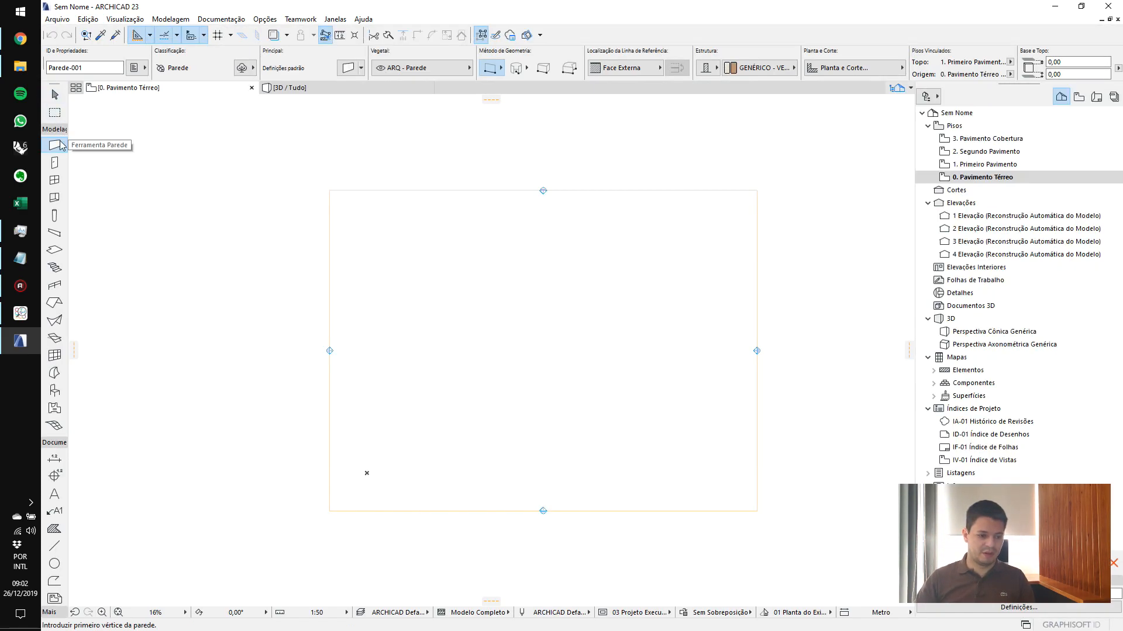
# Draw a vertical 5 m wall upward from the project origin, using the Alvenaria 100 composite structure
pyautogui.click(707, 67)
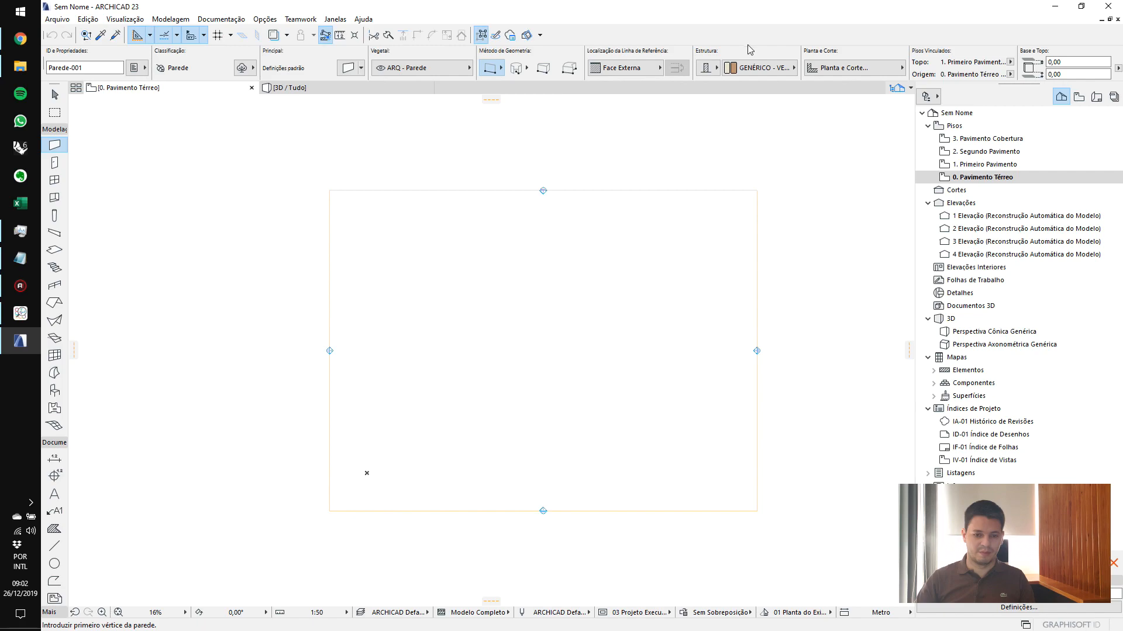
pyautogui.click(746, 67)
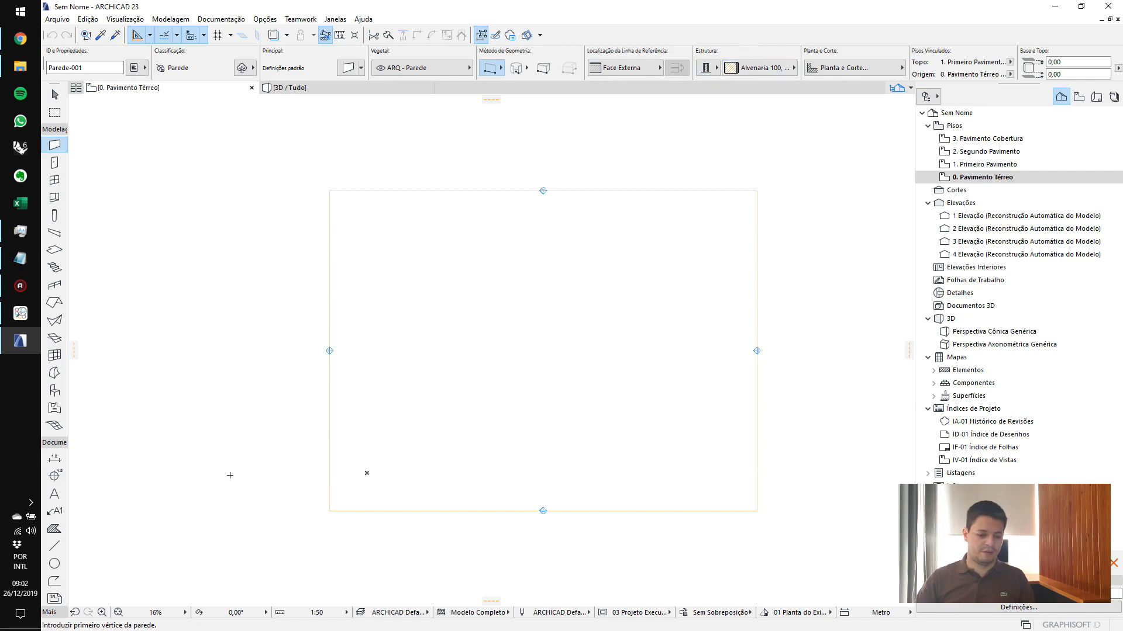
pyautogui.click(366, 471)
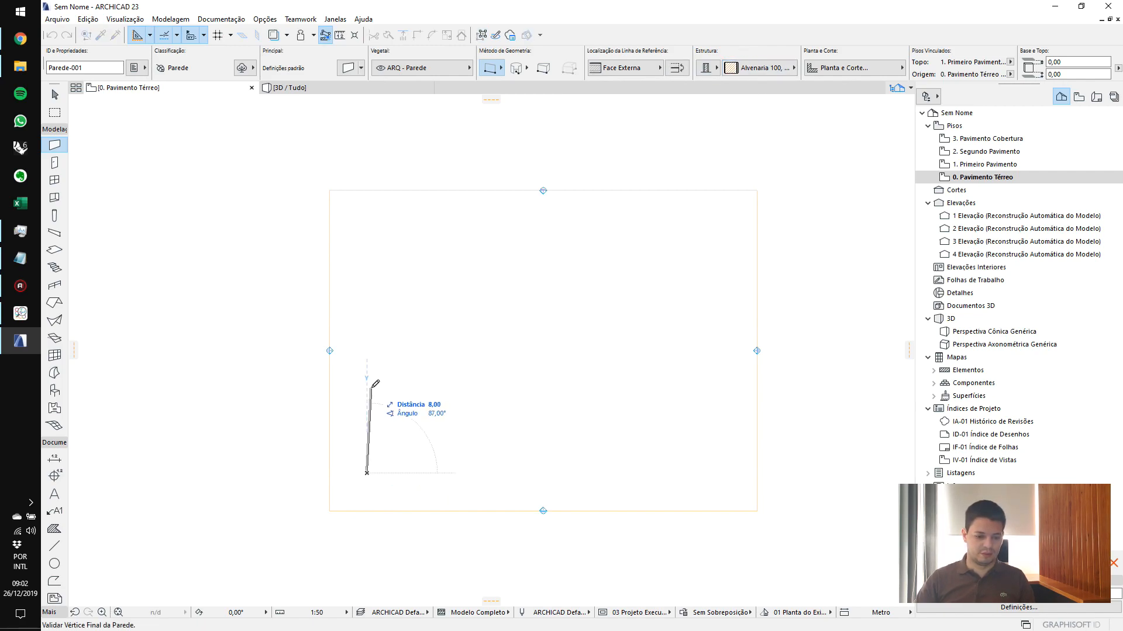
pyautogui.write('5')
pyautogui.press('Return')
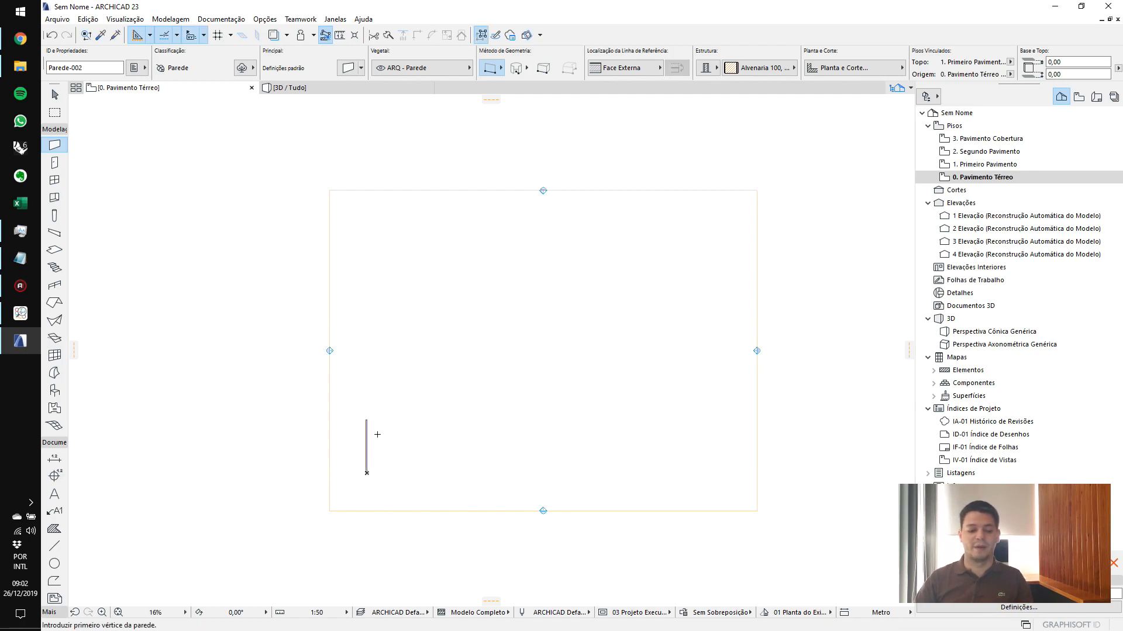
pyautogui.scroll(9, 378, 435)
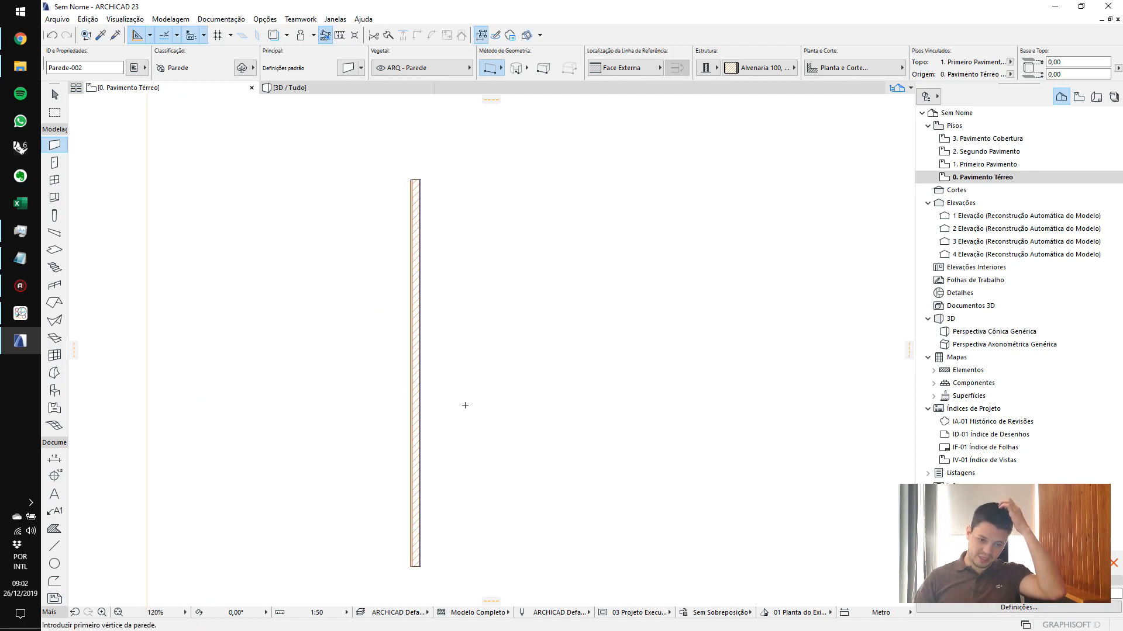
# In the default door settings, define the nominal size by leaf dimensions and set it to 0,80 wide by 2,10 high
pyautogui.click(54, 163)
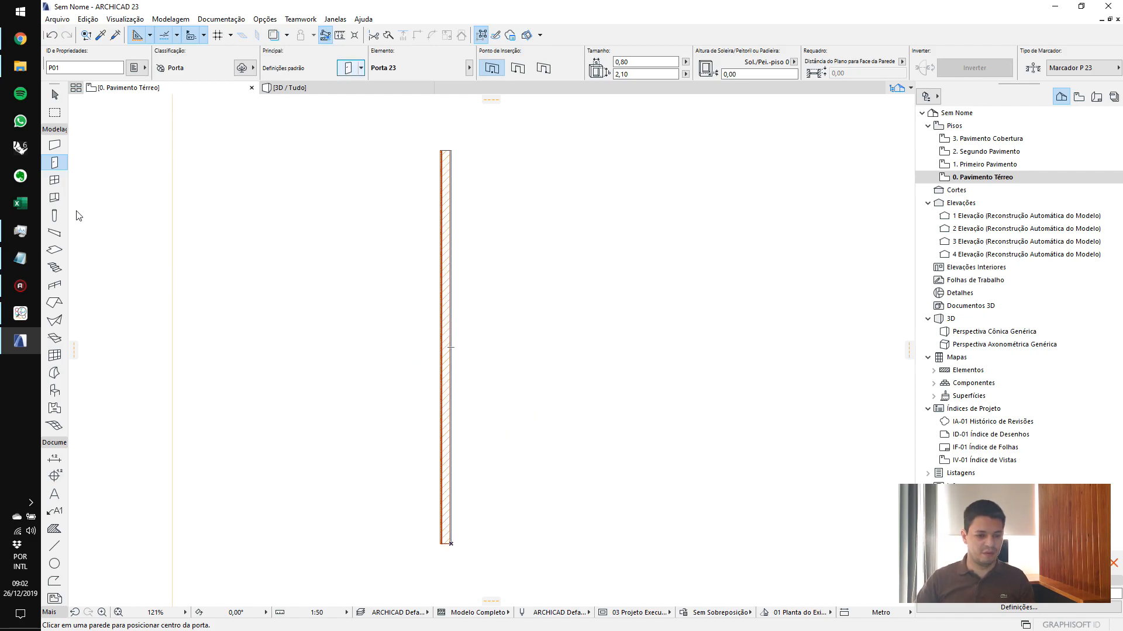
pyautogui.hotkey('ctrl', 't')
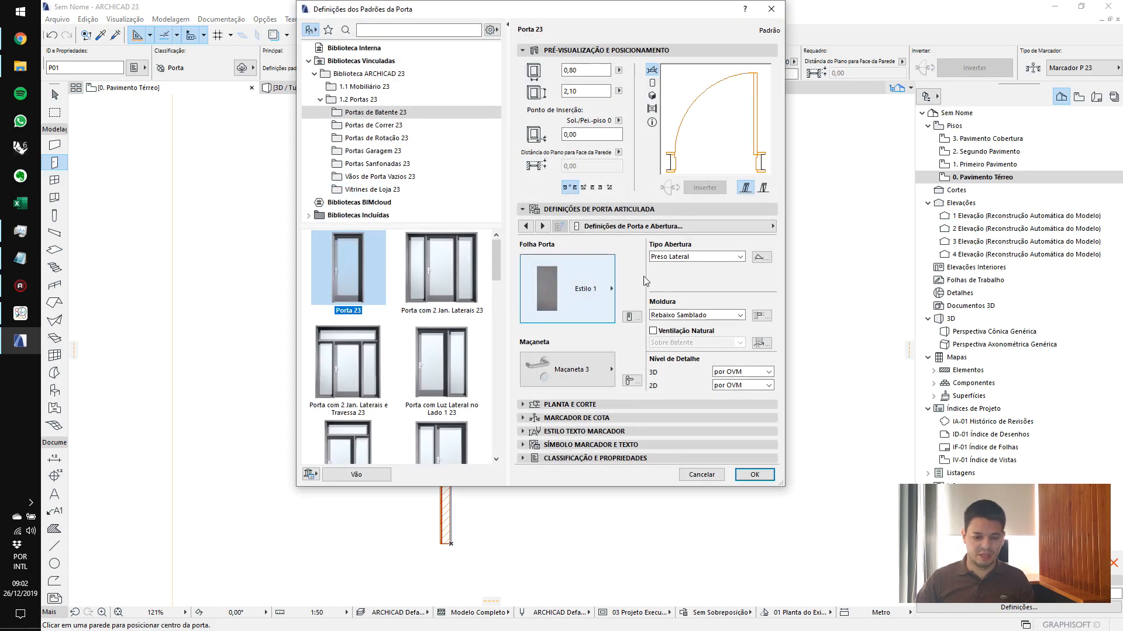
pyautogui.click(657, 228)
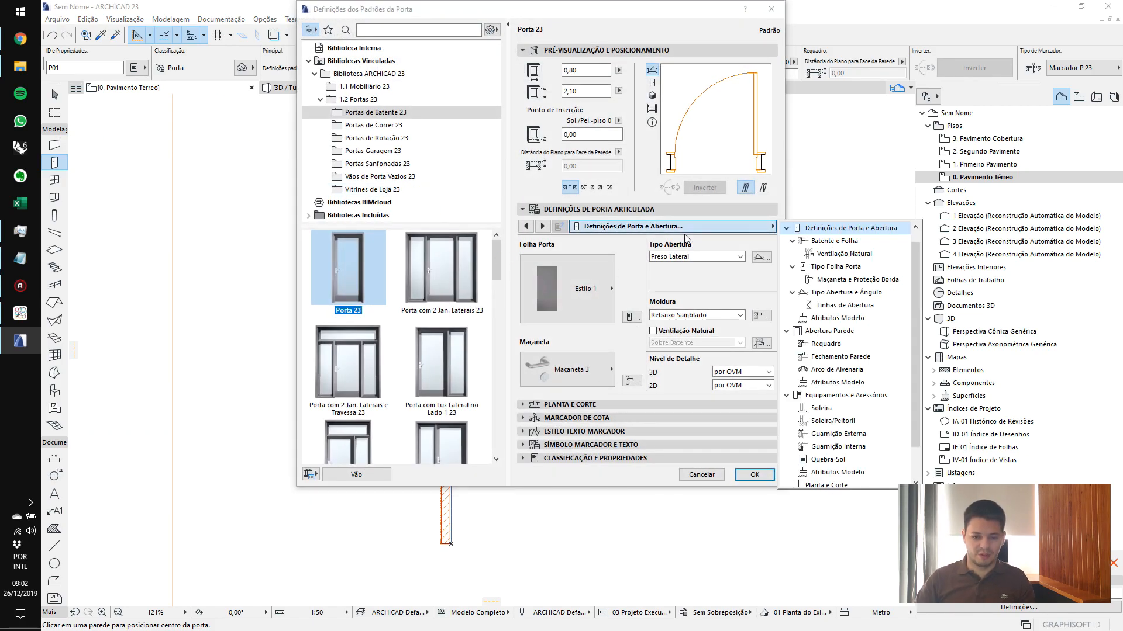
pyautogui.click(877, 232)
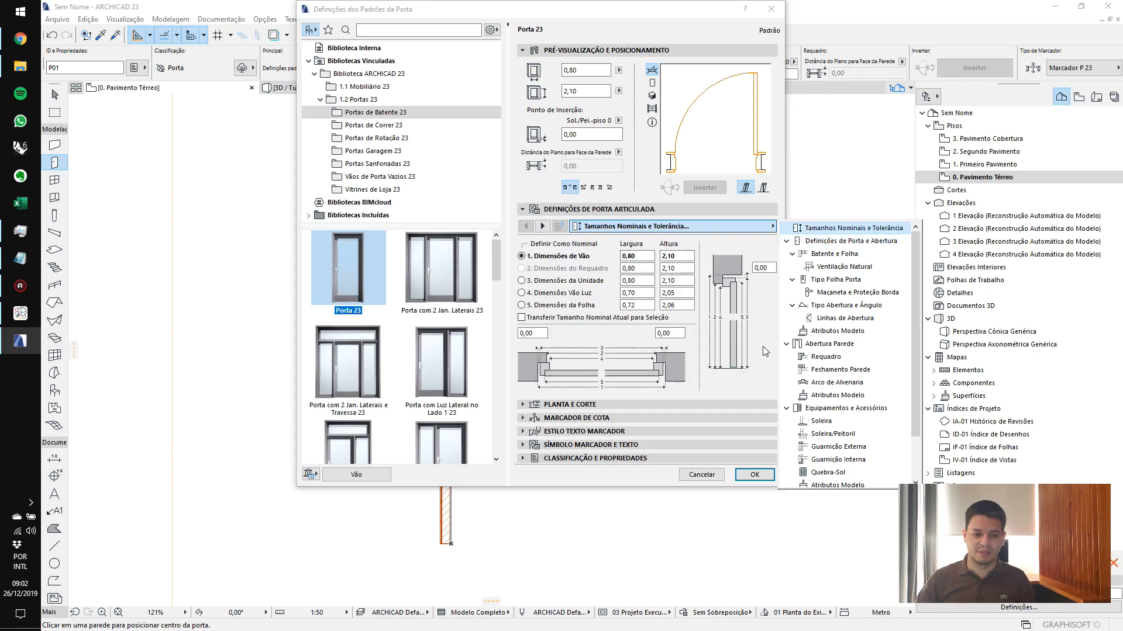
pyautogui.click(554, 305)
pyautogui.click(646, 305)
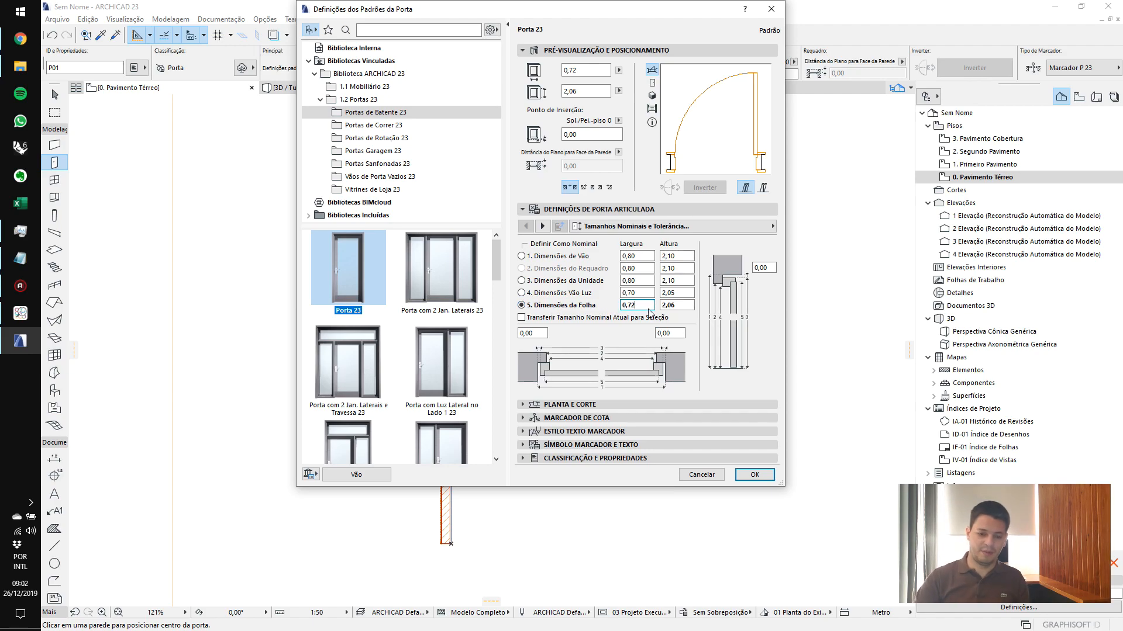
pyautogui.write('80')
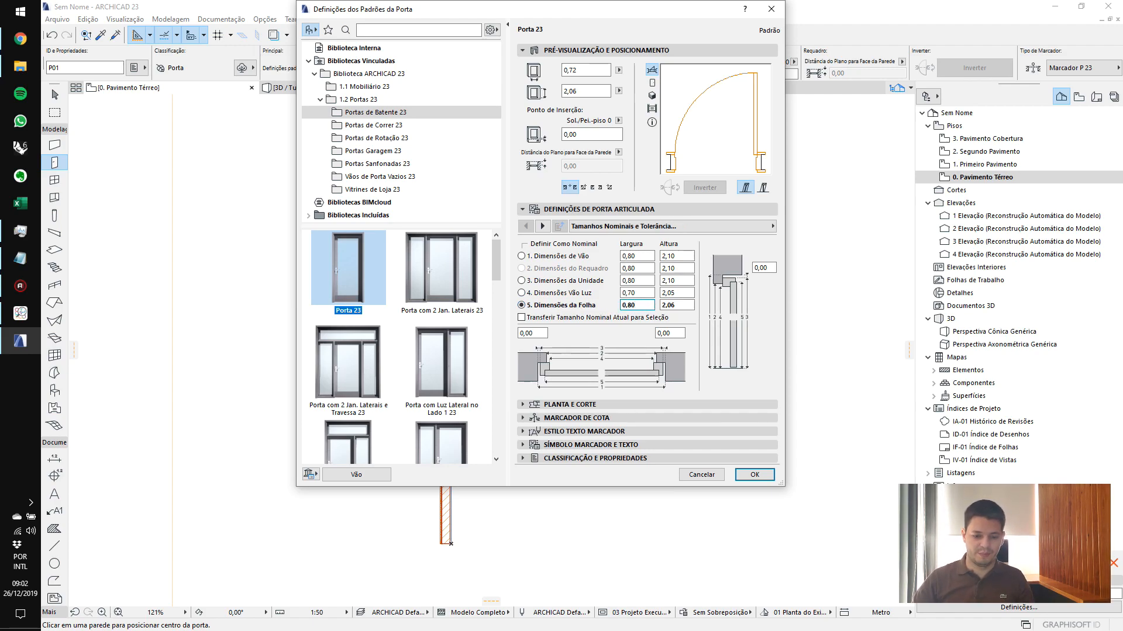
pyautogui.press('Tab')
pyautogui.write('2')
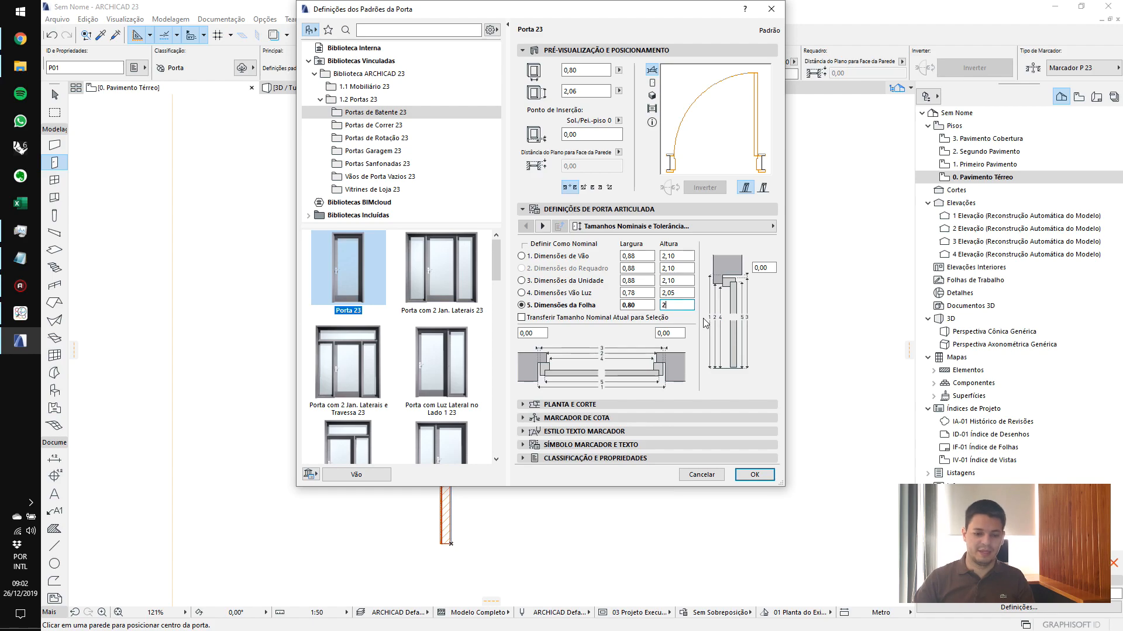
pyautogui.press('Tab')
# Set the default door's ID to PM 01 in its classification and properties, and accept the settings
pyautogui.click(524, 458)
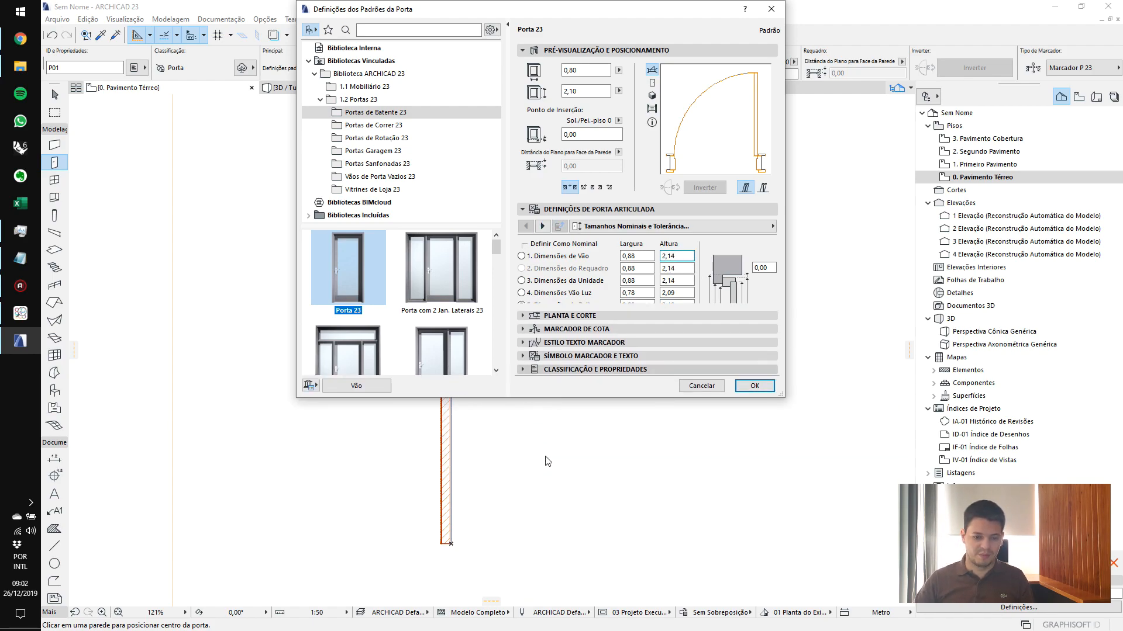
pyautogui.click(670, 341)
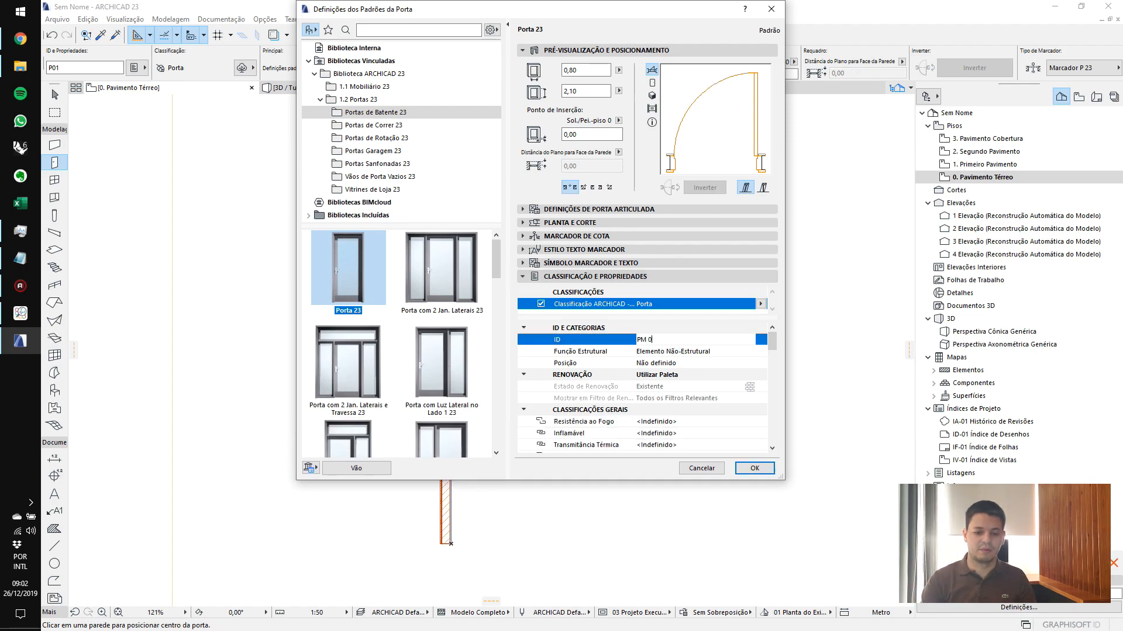
pyautogui.press('Return')
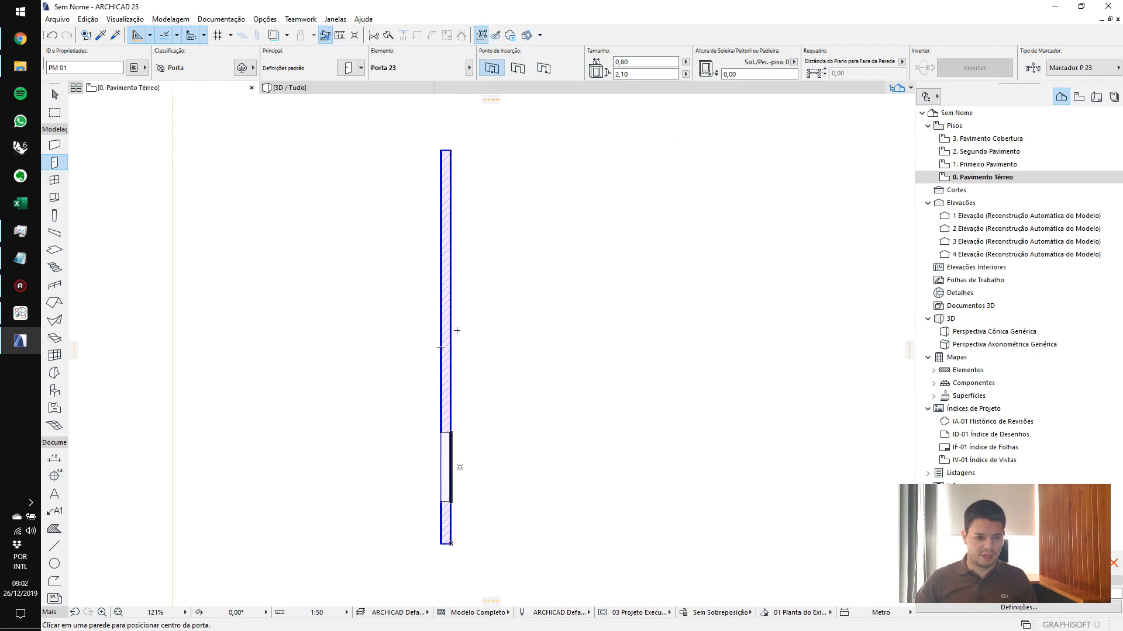
# Place the PM 01 door near the wall's lower end, opening to the right, and check it in 3D
pyautogui.click(447, 471)
pyautogui.click(531, 487)
pyautogui.press('F3')
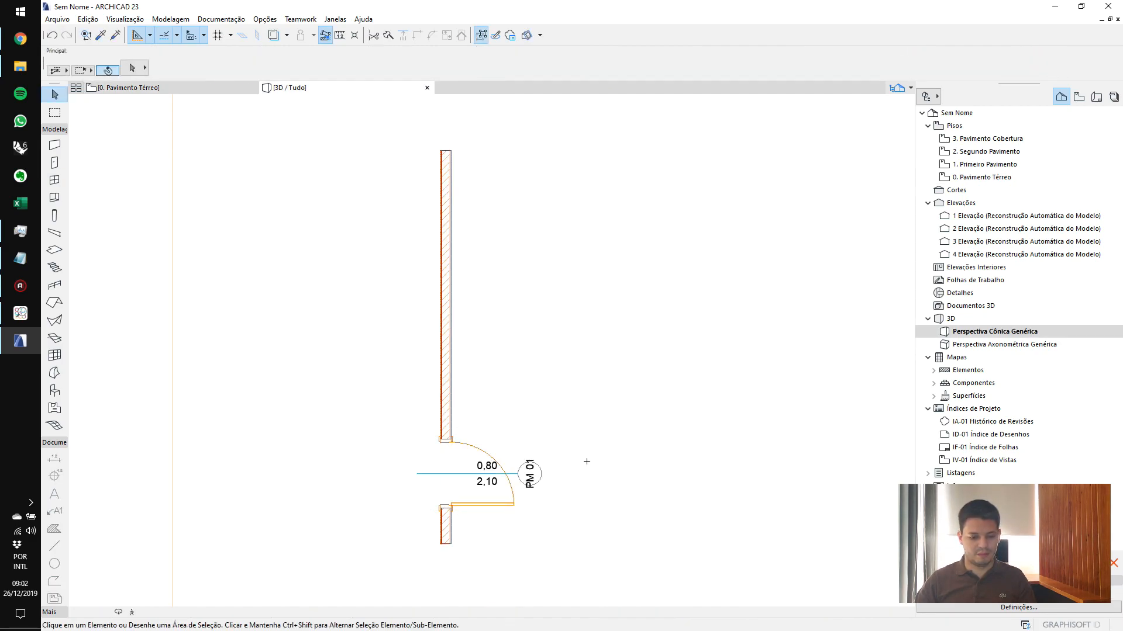
pyautogui.keyDown('shift'); pyautogui.moveTo(480, 383); pyautogui.dragTo(515, 402, button='middle'); pyautogui.keyUp('shift')
pyautogui.press('F2')
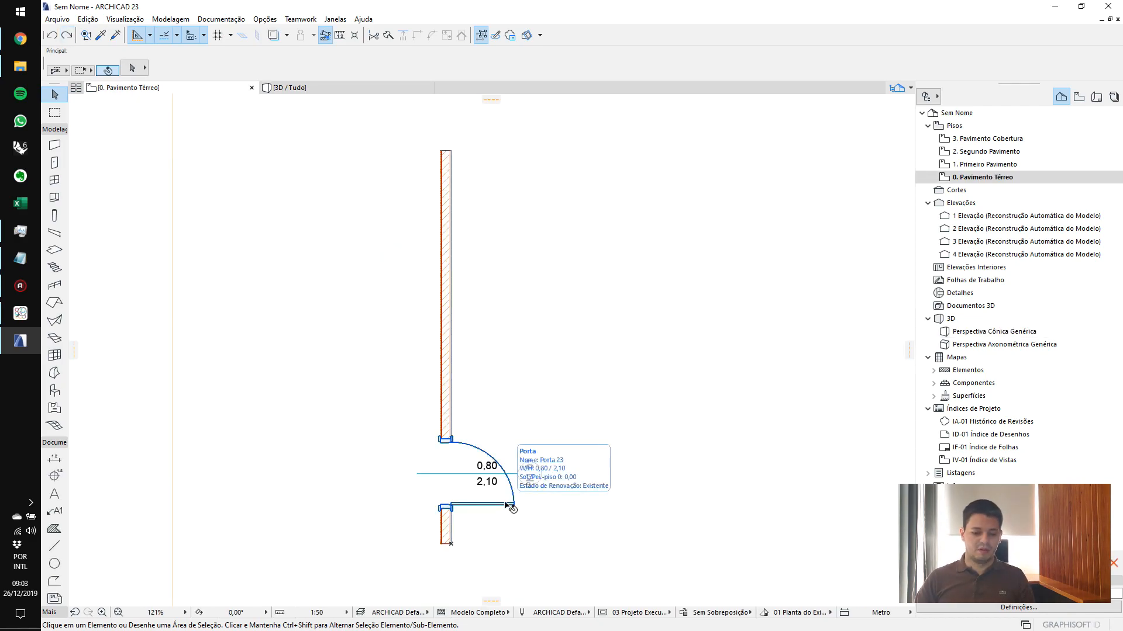
# Copy the PM 01 door vertically up the wall, using its leaf corner as the reference point
pyautogui.click(516, 504)
pyautogui.click(513, 504)
pyautogui.press('Tab')
pyautogui.write('1')
pyautogui.press('Return')
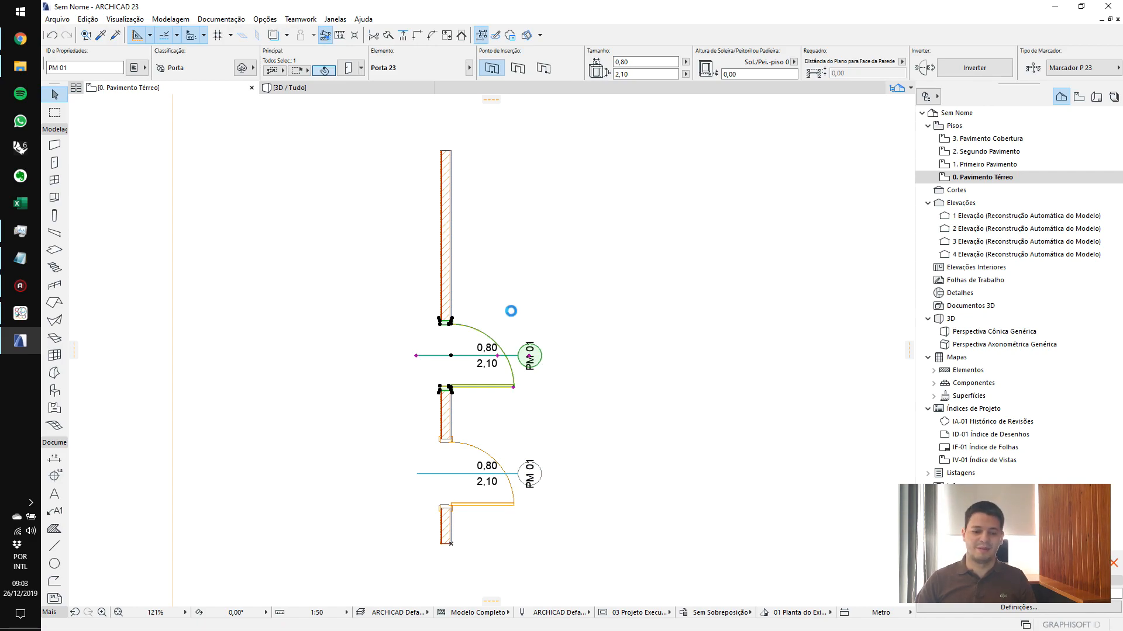
# Change the copied door's ID to PM 02 and place another copy of it further up the wall
pyautogui.hotkey('ctrl', 't')
pyautogui.click(670, 338)
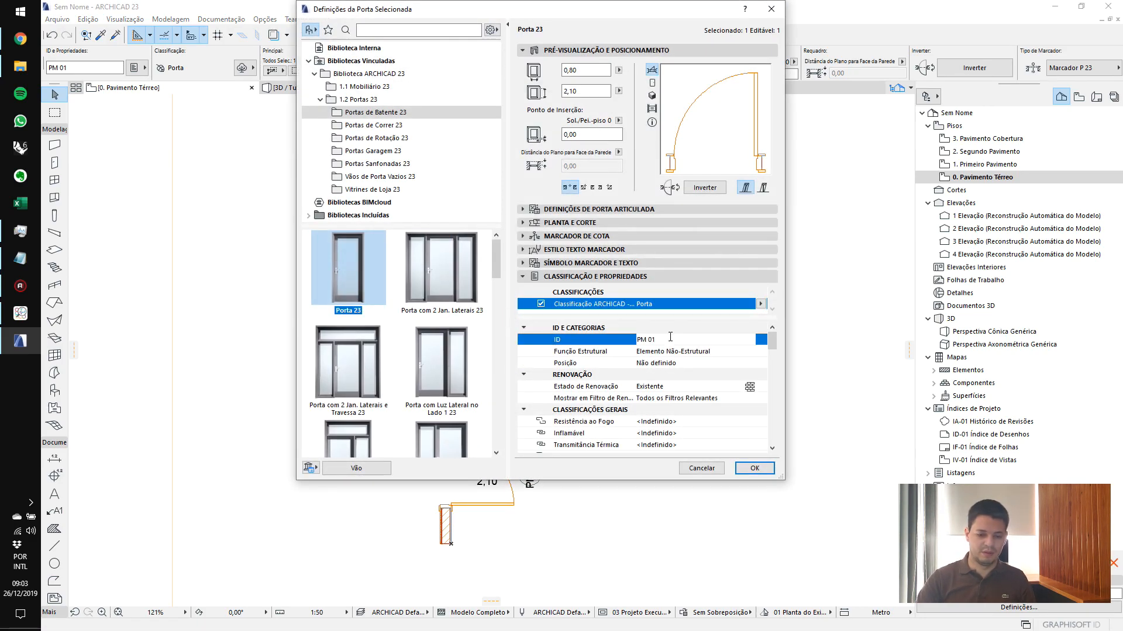
pyautogui.press('Return')
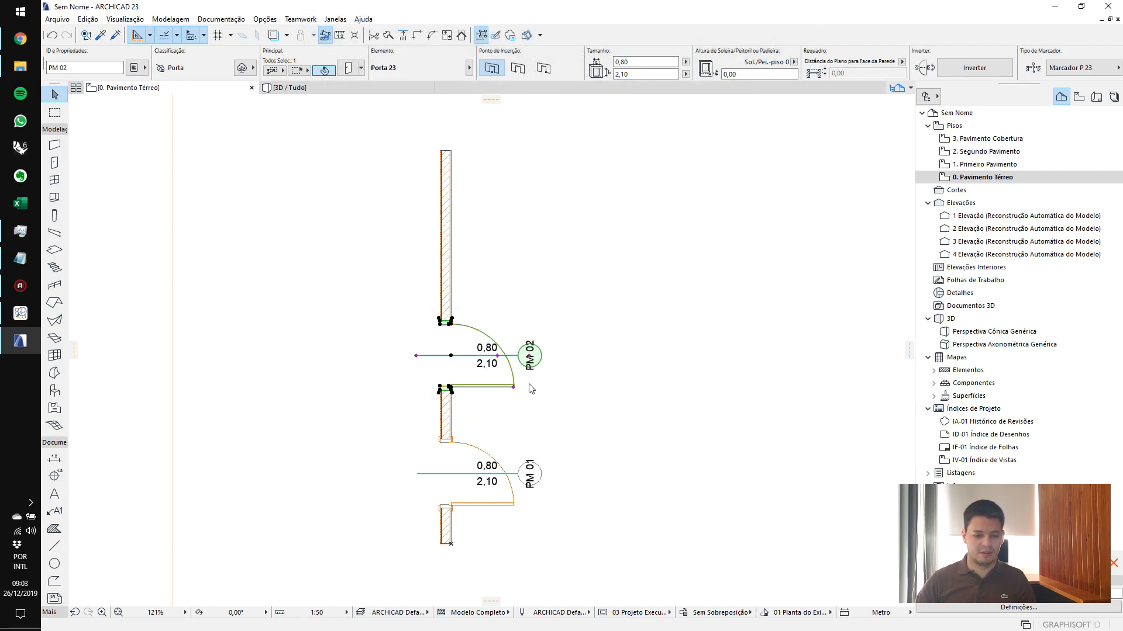
pyautogui.click(514, 387)
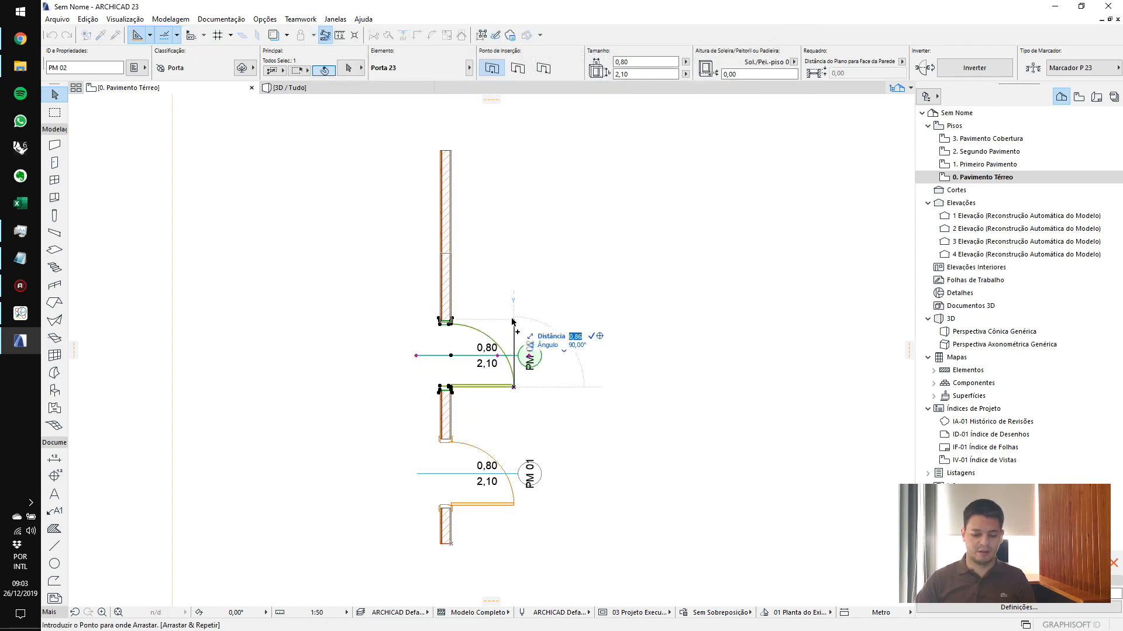
pyautogui.click(513, 275)
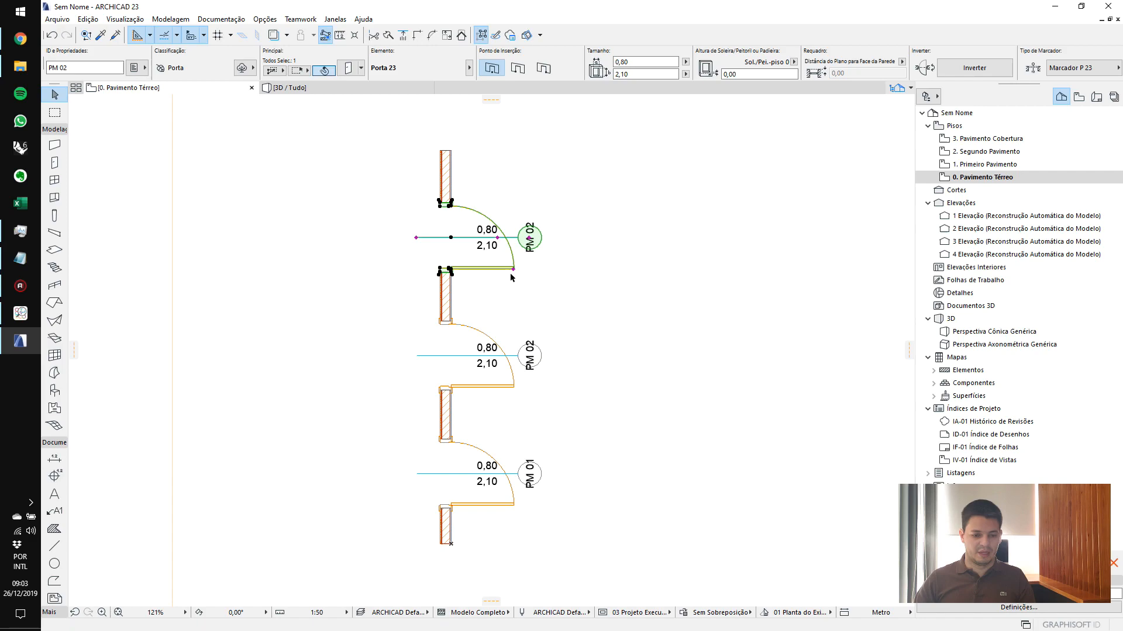
# Select both PM 02 doors in the 3D view, set their width to 0,70, and return to the floor plan
pyautogui.press('F3')
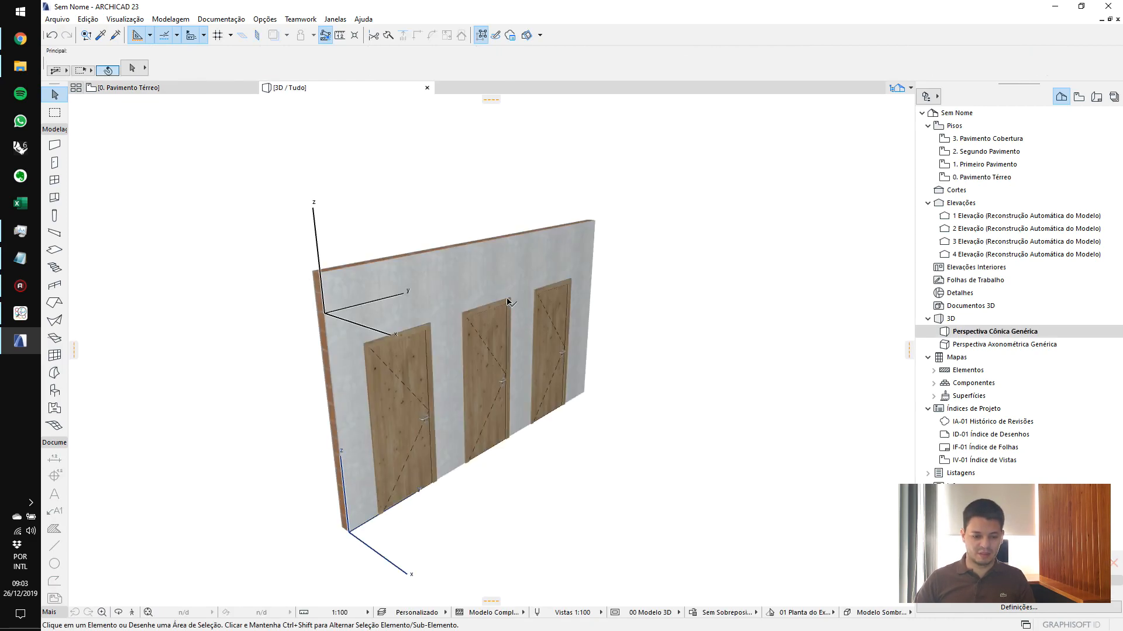
pyautogui.keyDown('shift'); pyautogui.click(545, 294); pyautogui.keyUp('shift')
pyautogui.click(661, 61)
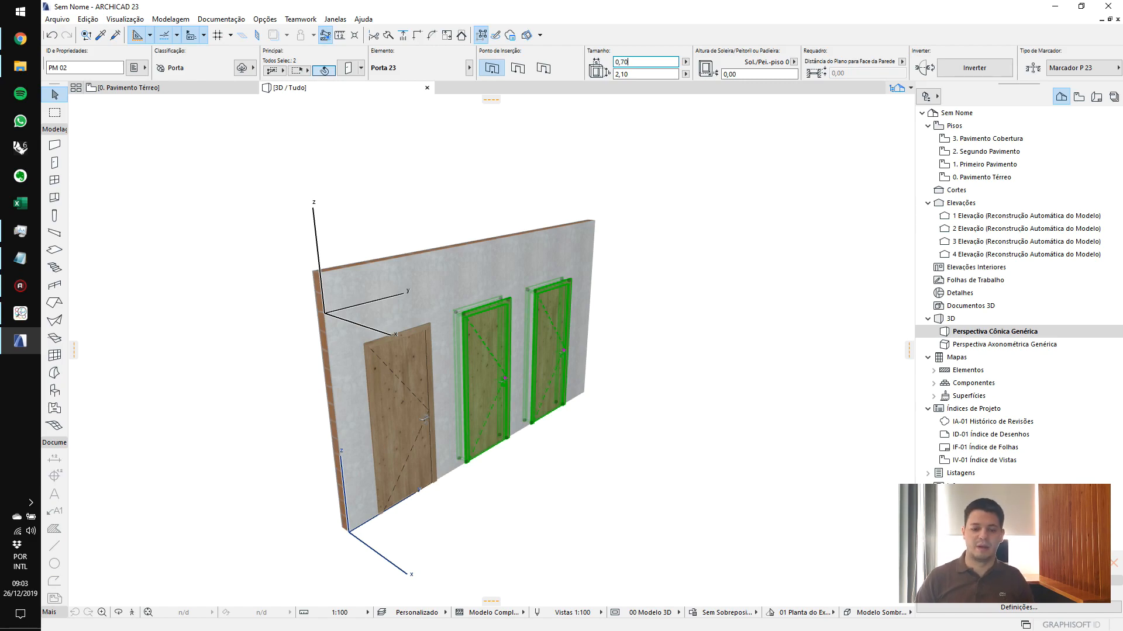
pyautogui.press('Return')
pyautogui.click(634, 338)
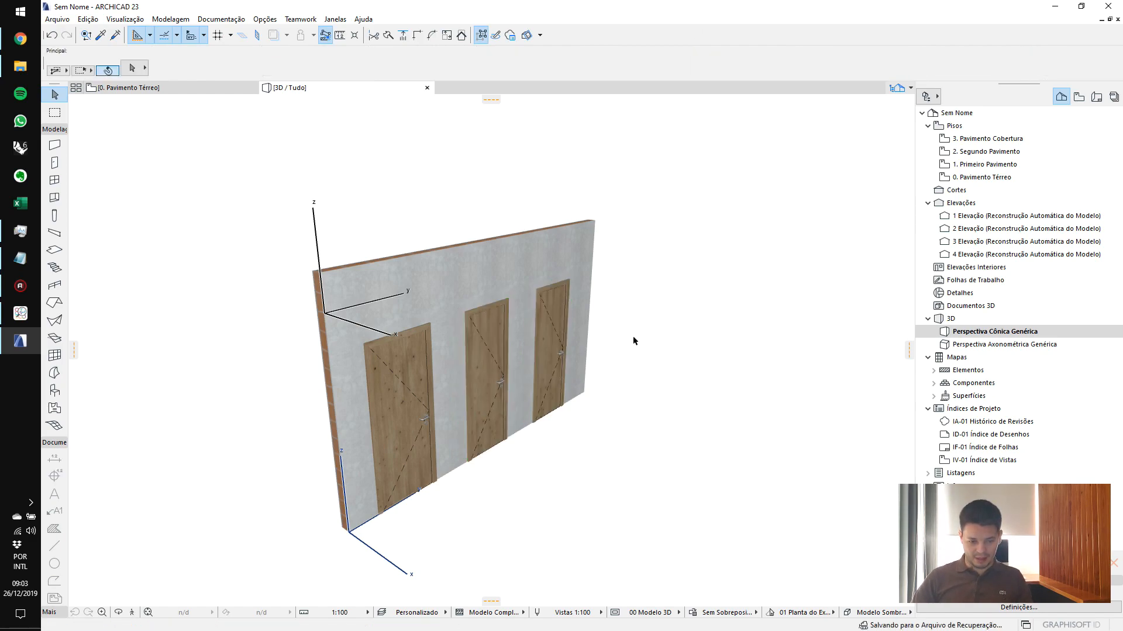
pyautogui.keyDown('shift'); pyautogui.moveTo(528, 349); pyautogui.dragTo(298, 291, button='middle'); pyautogui.keyUp('shift')
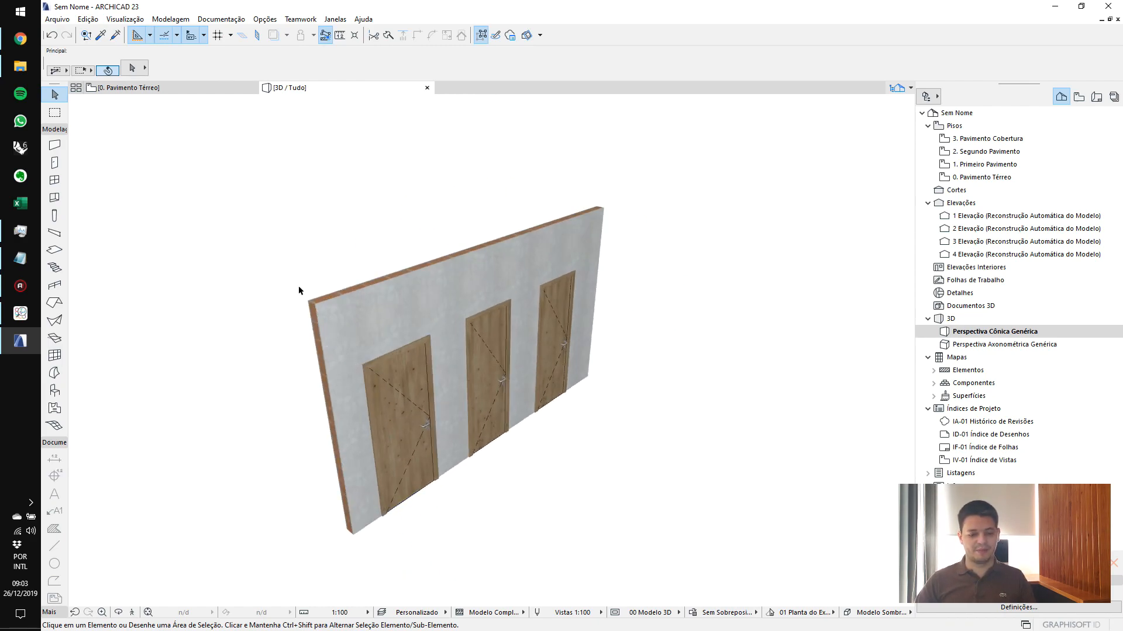
pyautogui.press('F2')
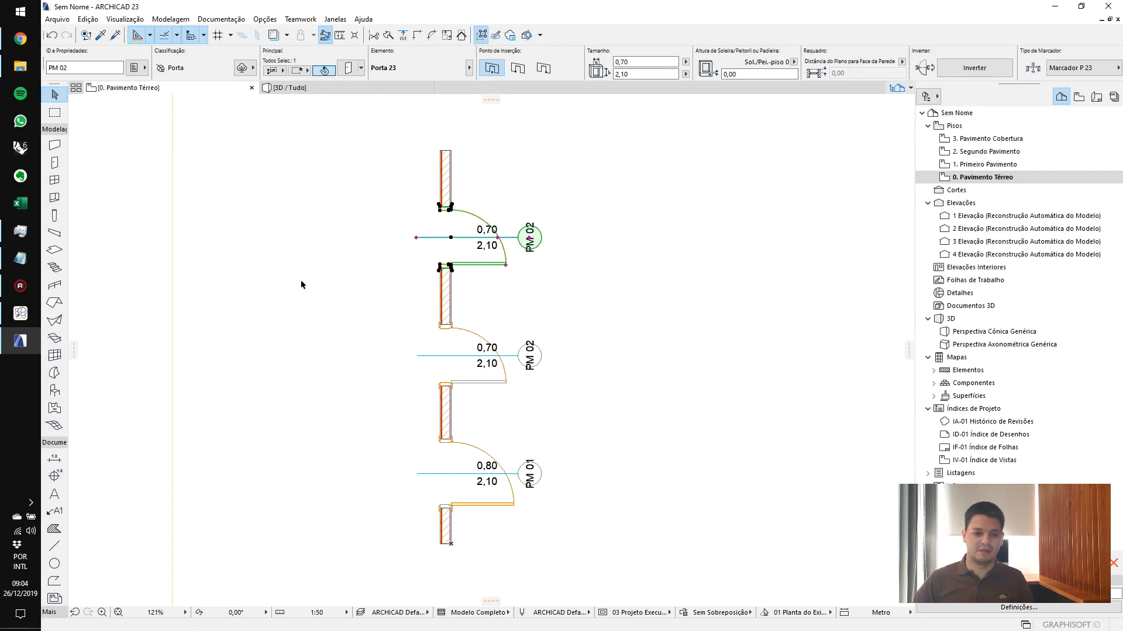
# Create a new property group named QUANTITATIVOS in the Property Manager (Gestor de Propriedade)
pyautogui.click(265, 19)
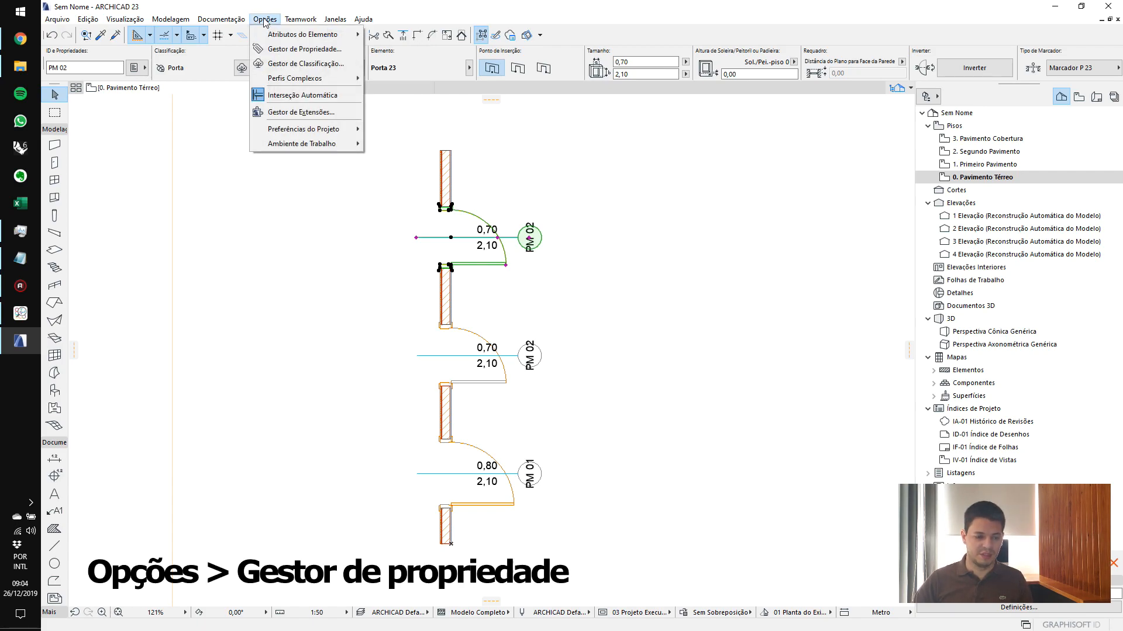
pyautogui.click(281, 49)
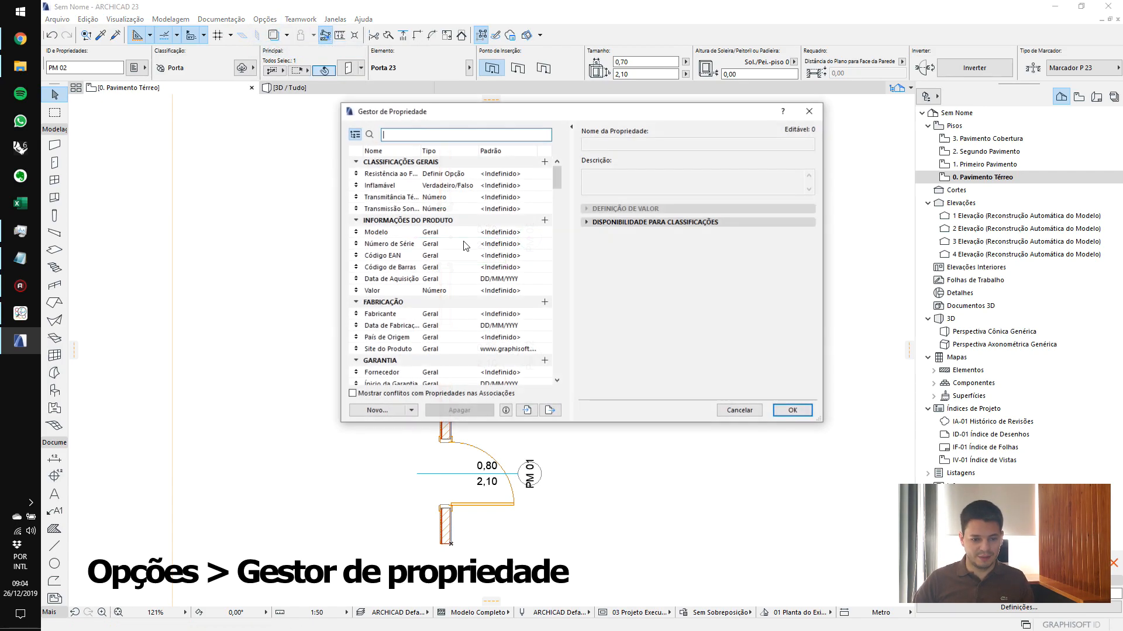
pyautogui.moveTo(557, 170); pyautogui.dragTo(555, 392)
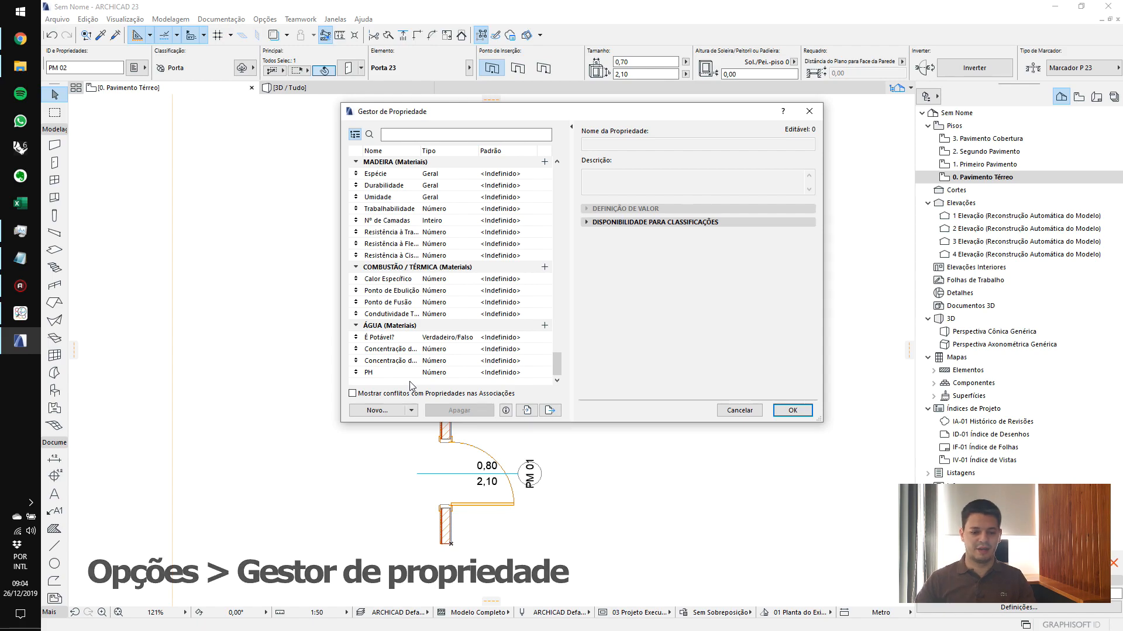
pyautogui.click(391, 411)
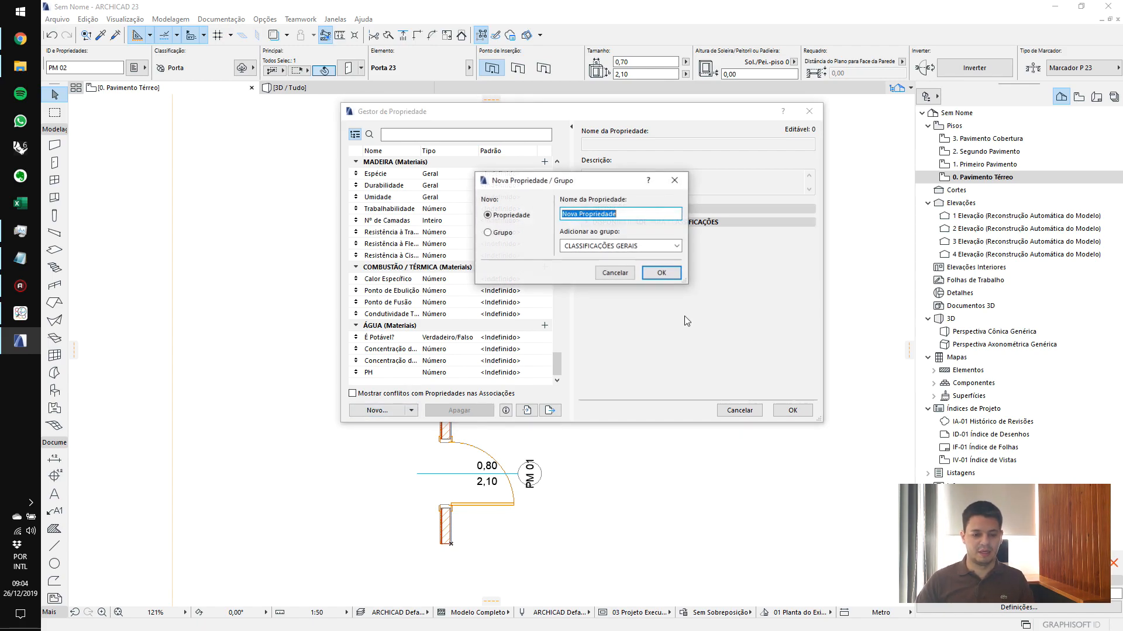
pyautogui.click(488, 233)
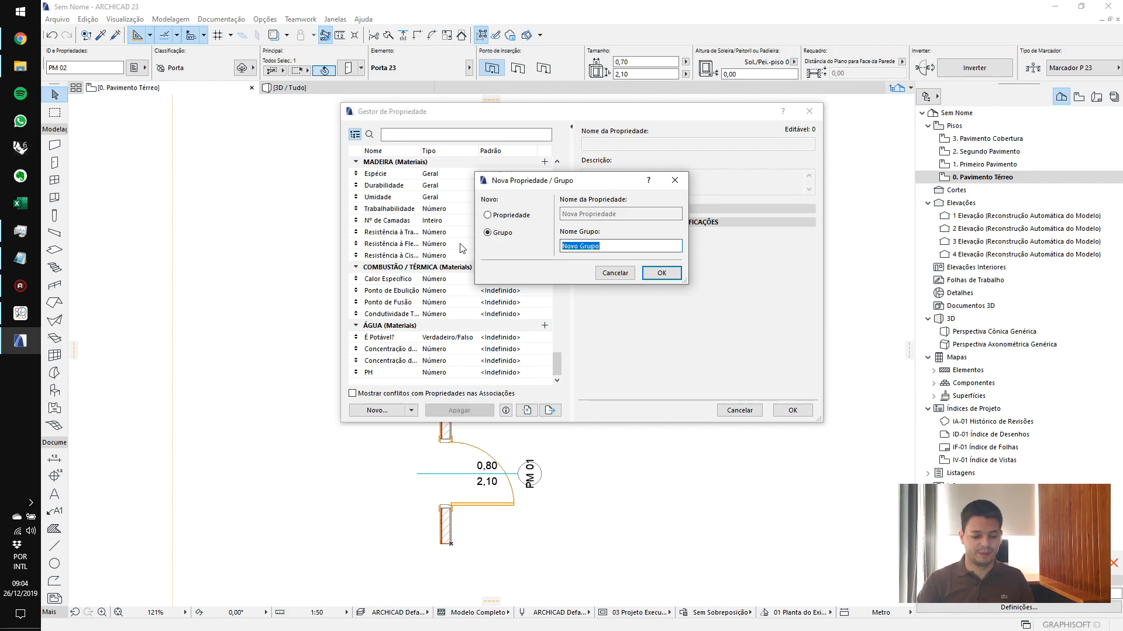
pyautogui.write('QUANTITATIVOS')
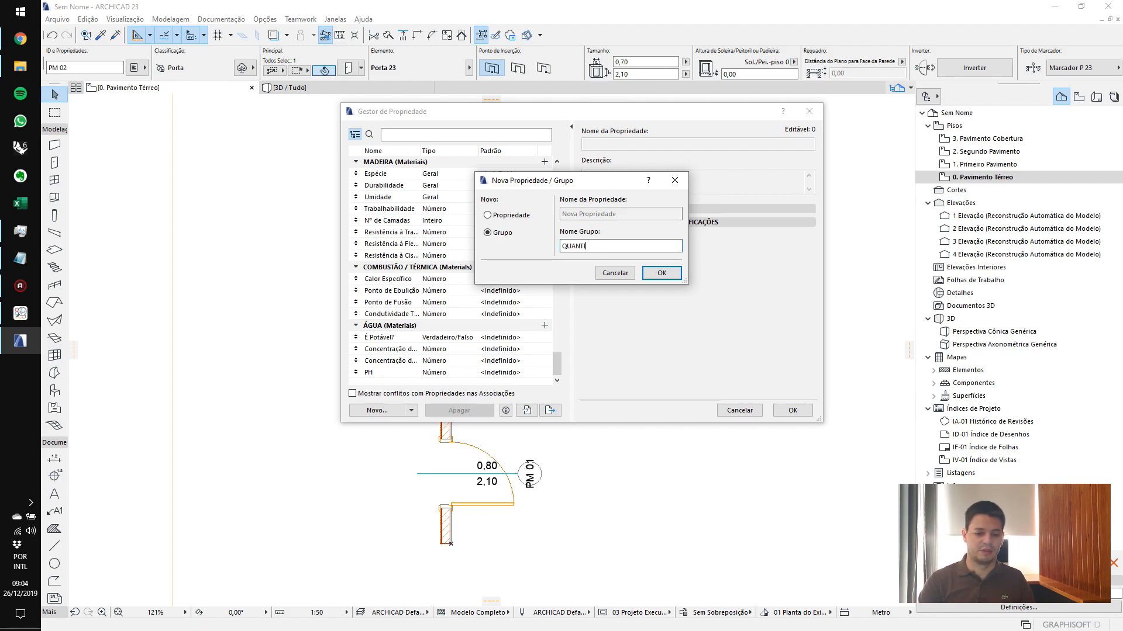
pyautogui.click(661, 273)
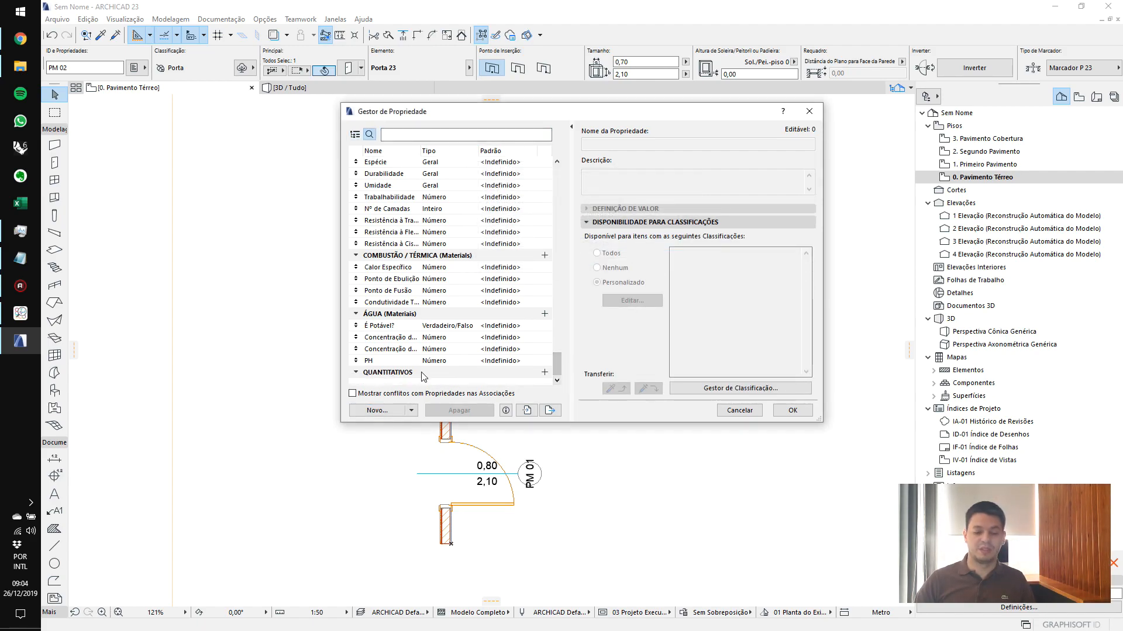
# Add a property named Fechadura Interna to the QUANTITATIVOS group, with the data type Verdadeiro/Falso
pyautogui.click(413, 410)
pyautogui.click(397, 422)
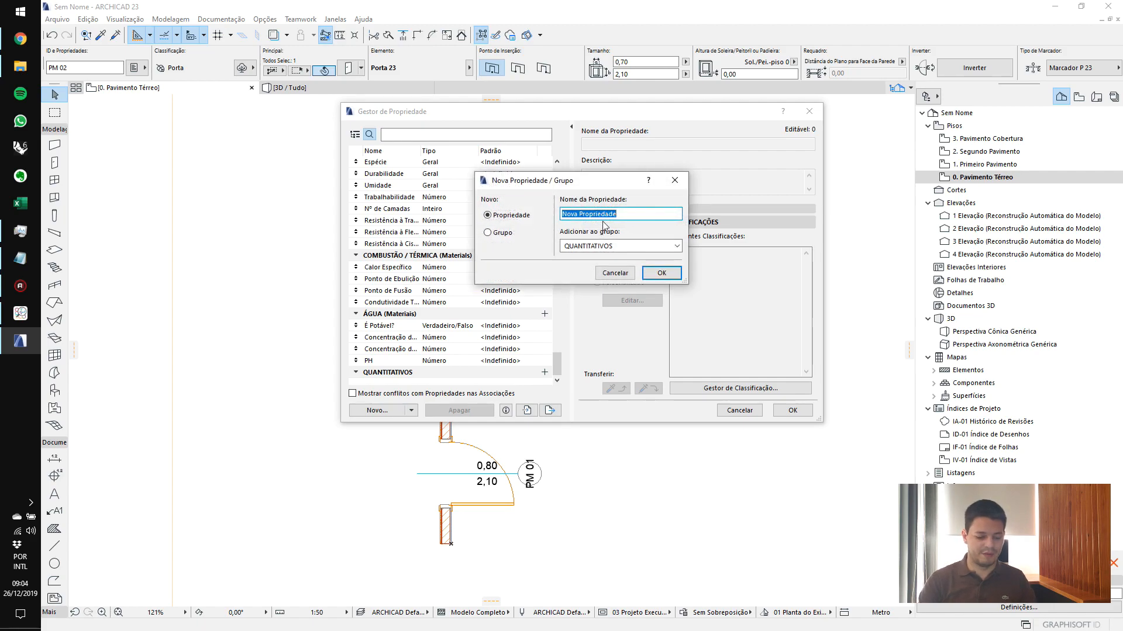
pyautogui.write('Fechadura')
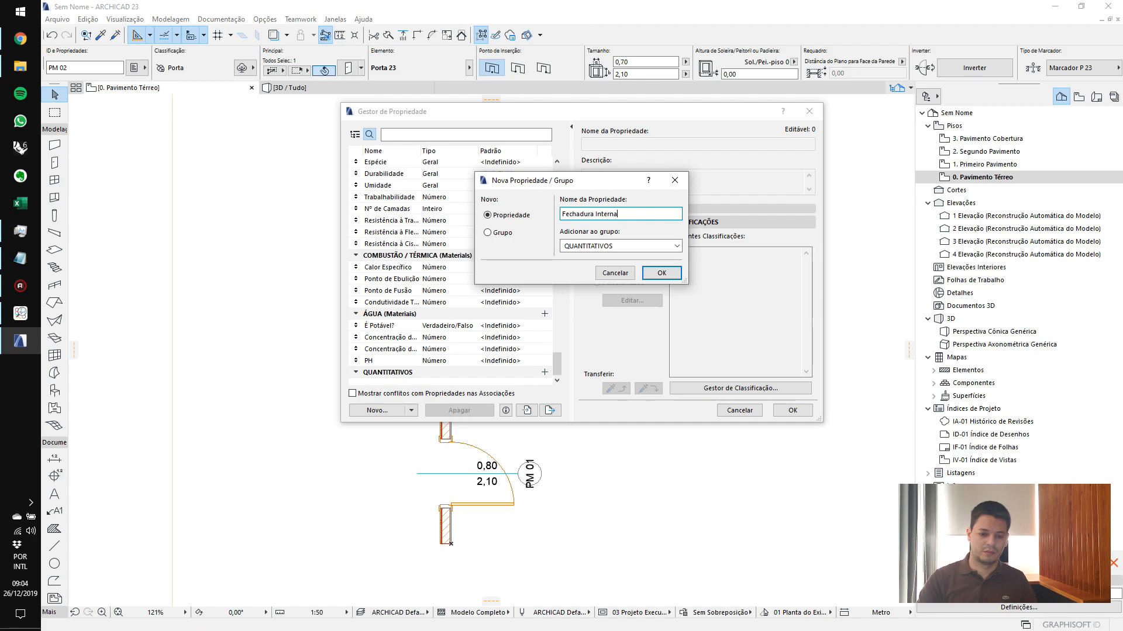
pyautogui.write(' Interna')
pyautogui.press('Return')
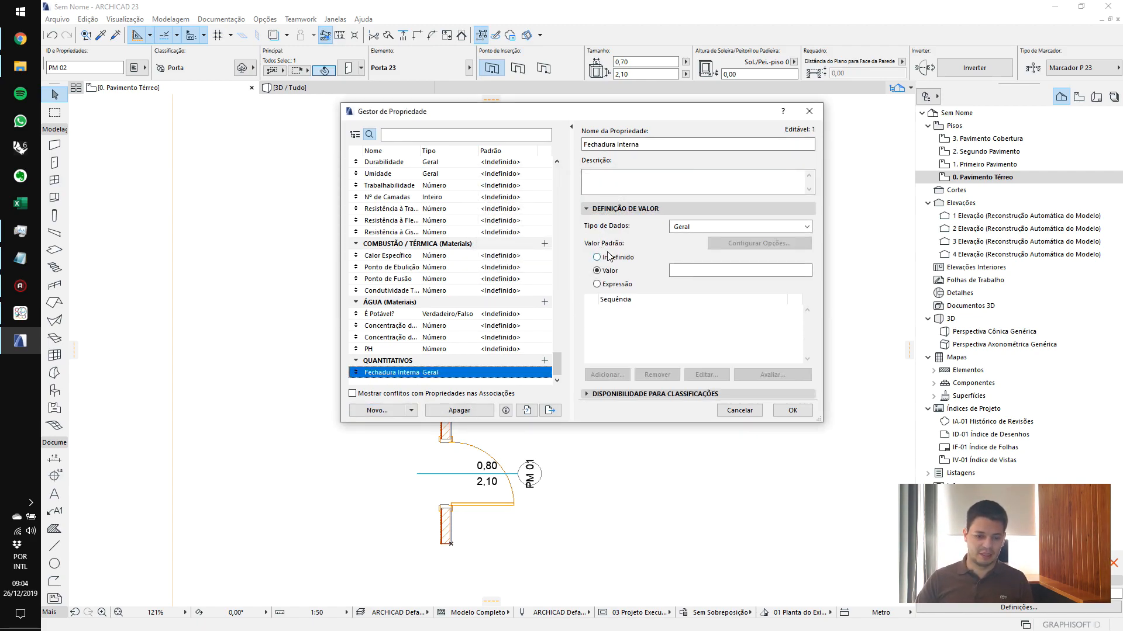
pyautogui.click(688, 229)
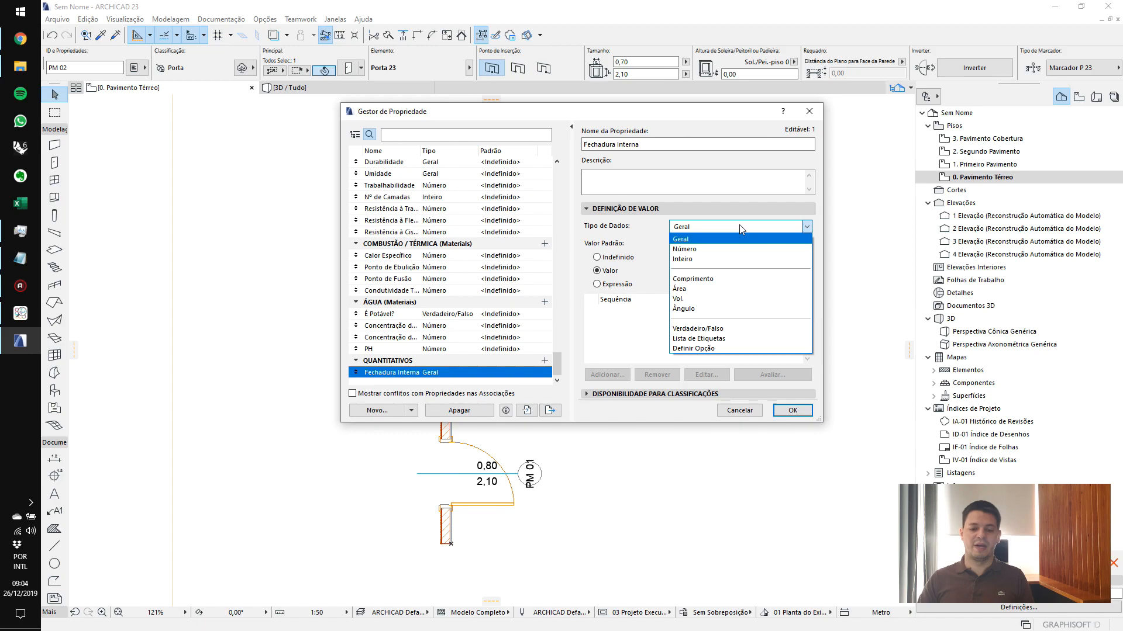
pyautogui.click(722, 329)
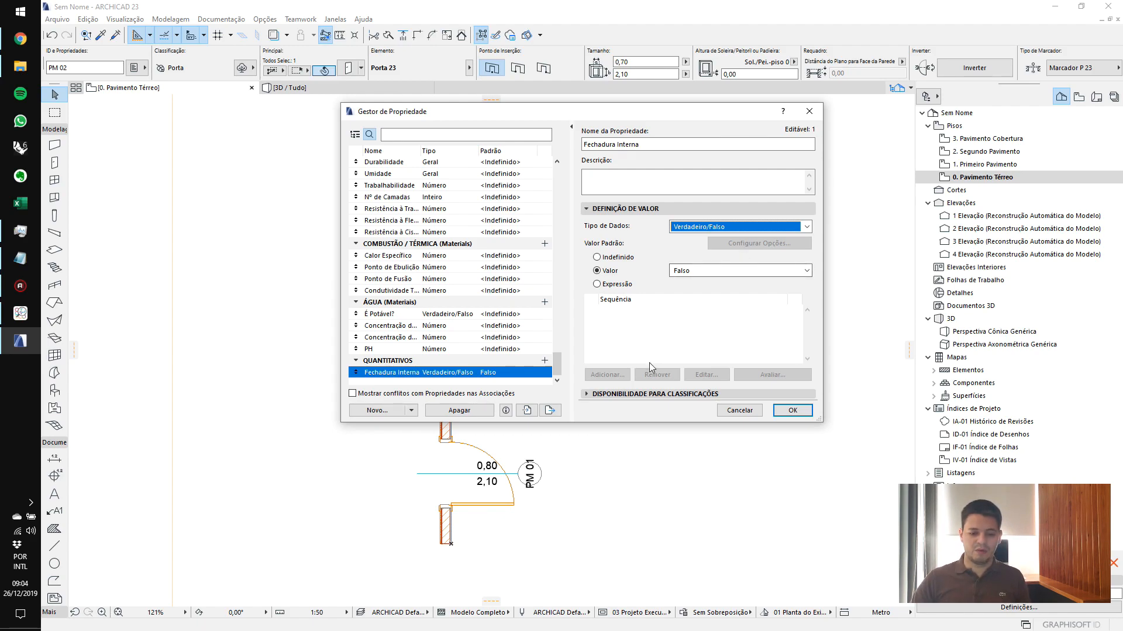
# Restrict the Fechadura Interna property's availability to the custom classification Porta, under Aberturas
pyautogui.click(595, 397)
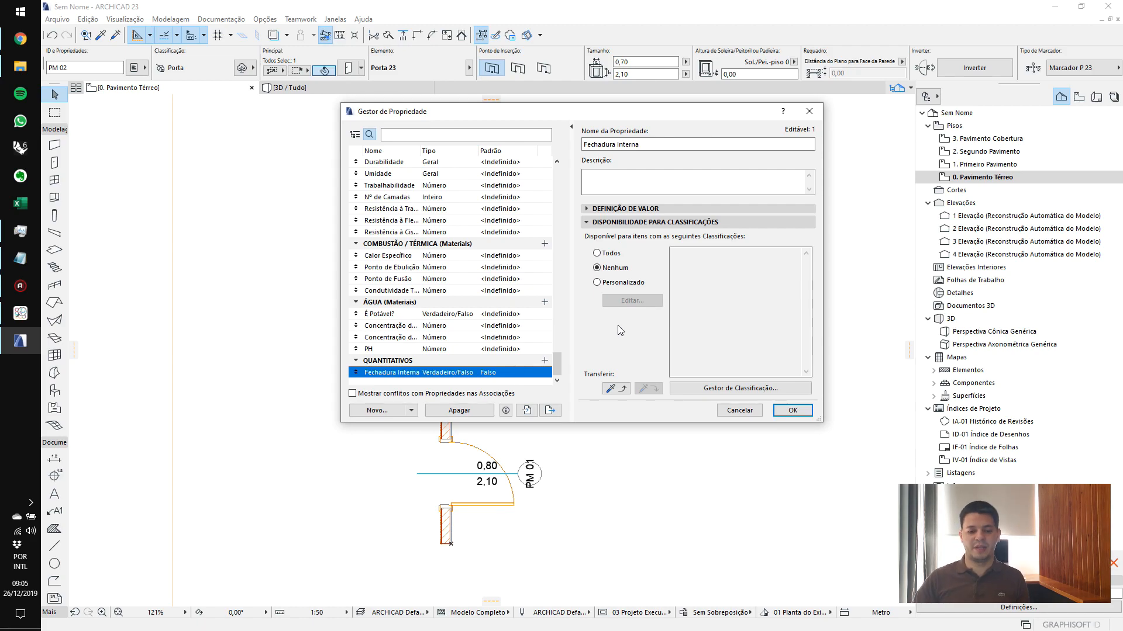
pyautogui.click(609, 284)
pyautogui.click(643, 303)
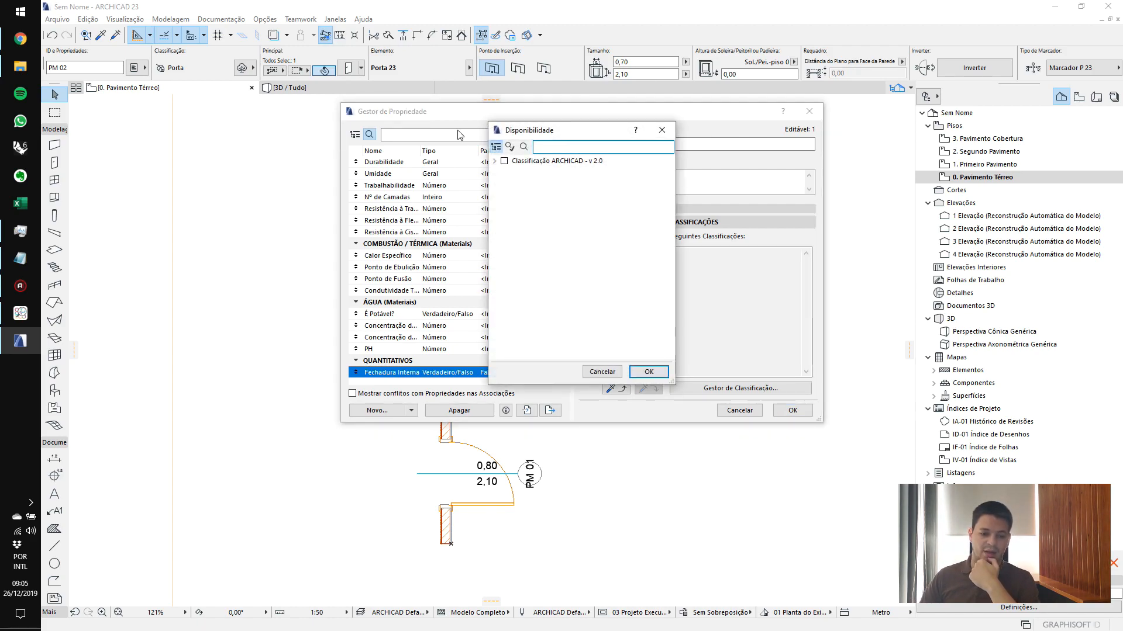
pyautogui.click(495, 160)
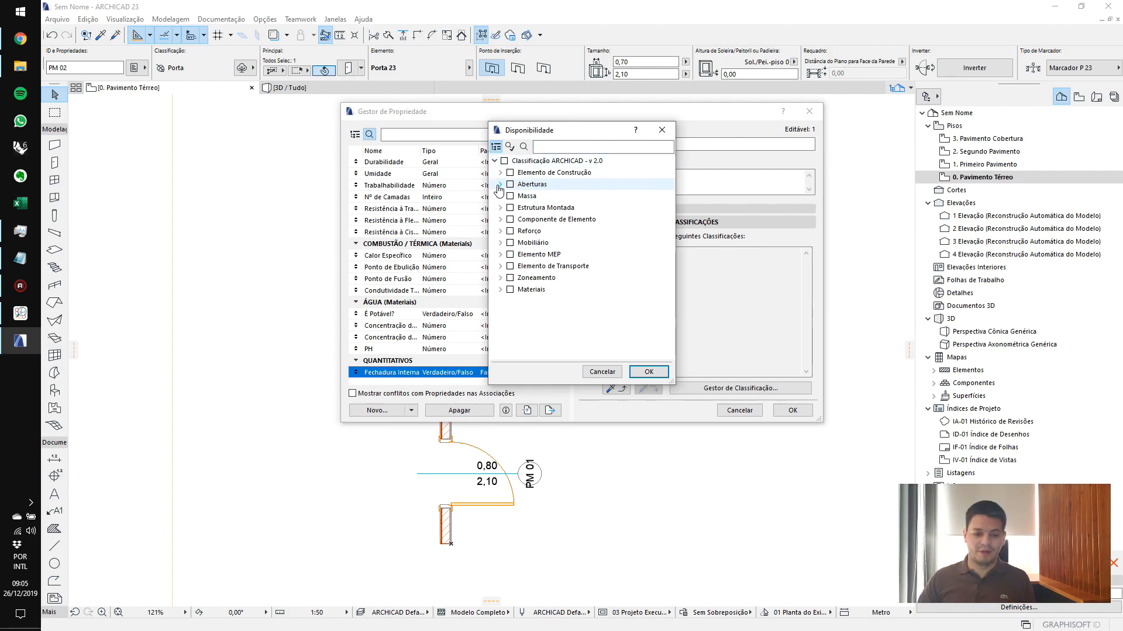
pyautogui.click(500, 184)
pyautogui.click(516, 196)
pyautogui.click(648, 372)
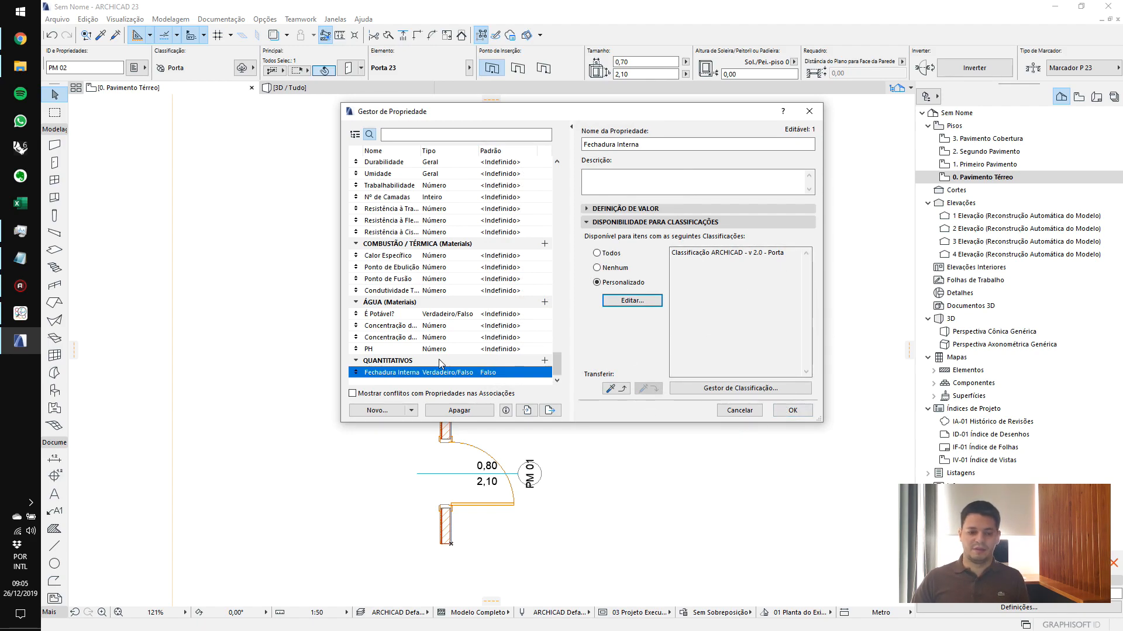
# Add a property named Fechadura Externa to the QUANTITATIVOS group, with the data type Verdadeiro/Falso
pyautogui.click(398, 410)
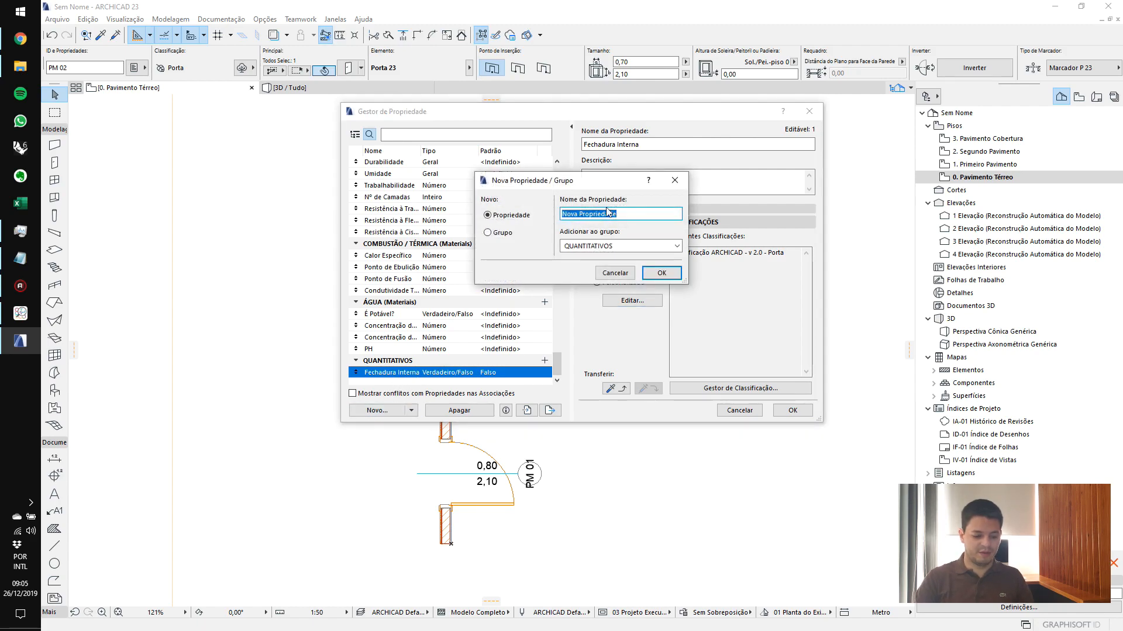
pyautogui.write('Fech')
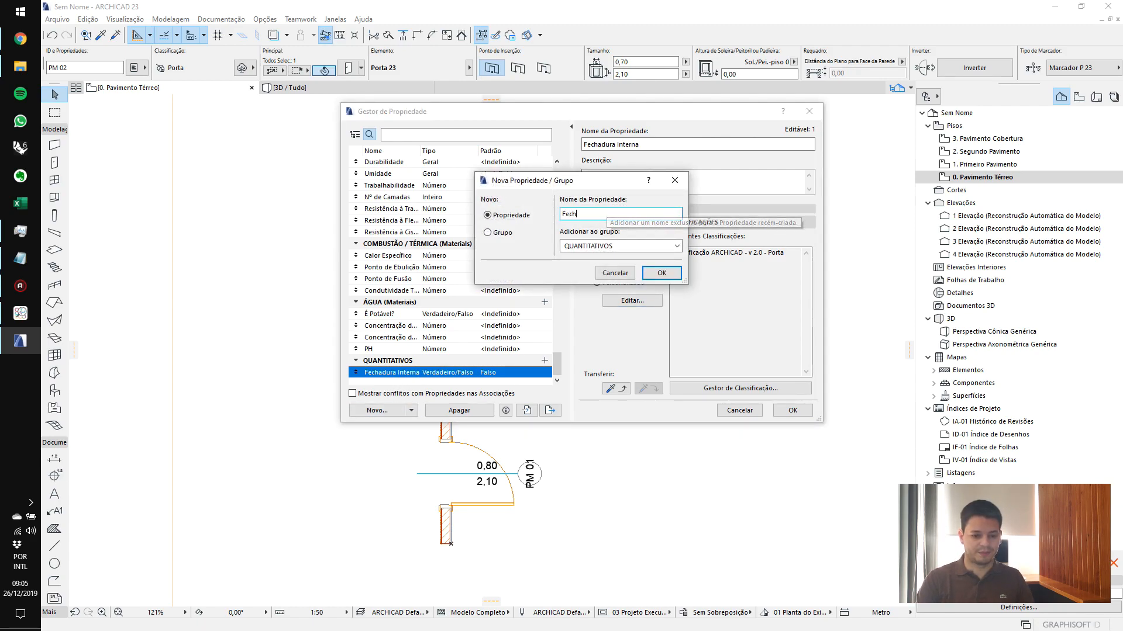
pyautogui.write('adura Externa')
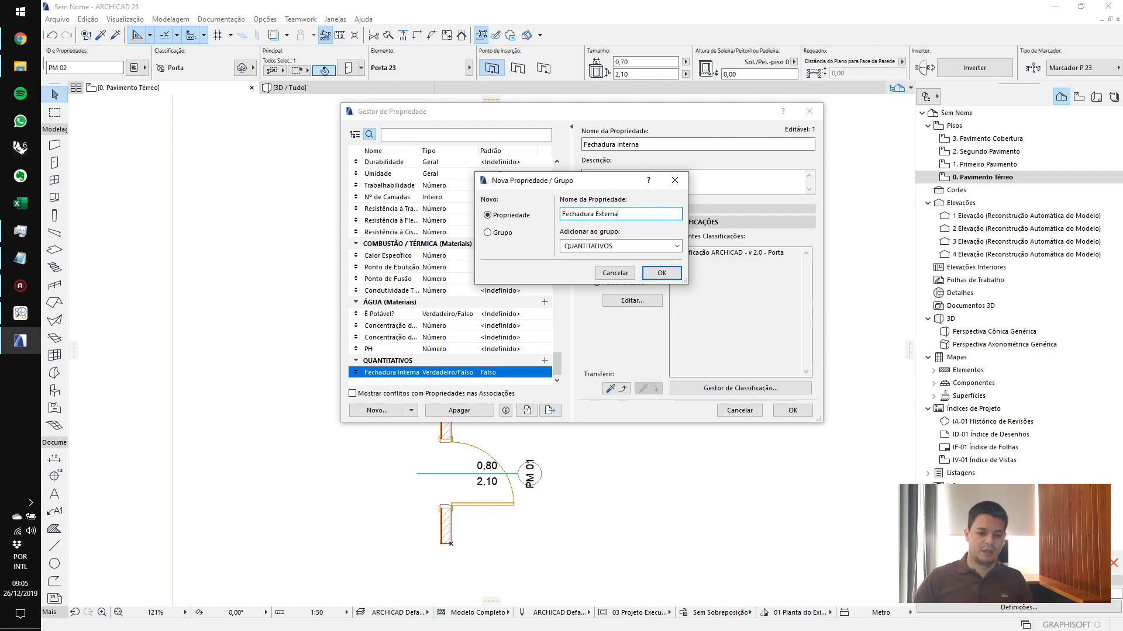
pyautogui.press('Return')
pyautogui.click(611, 208)
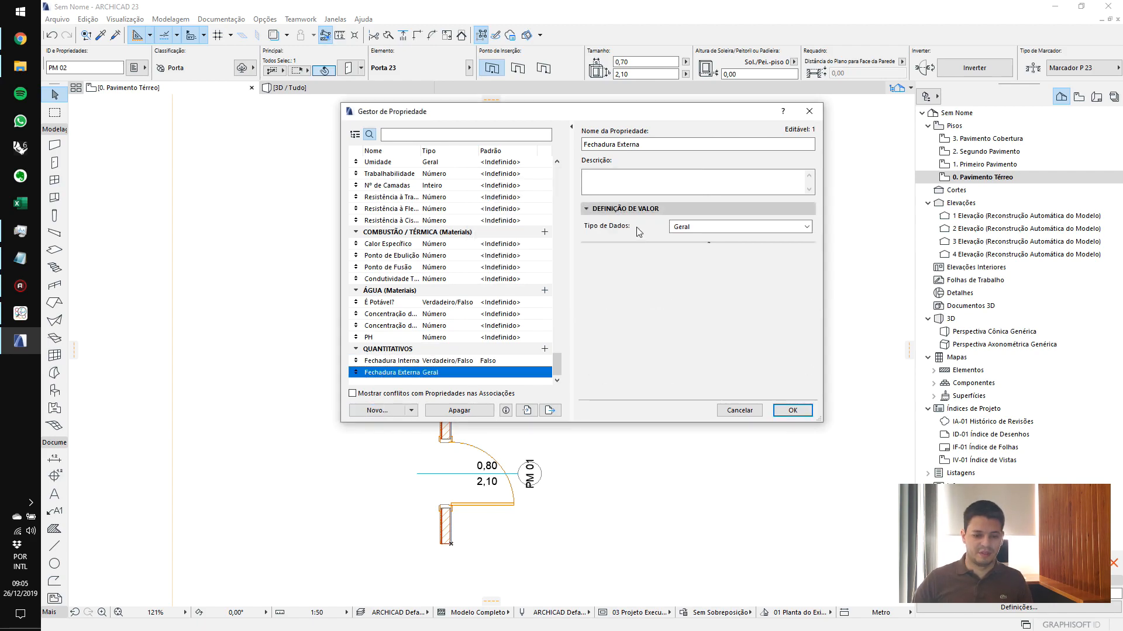
pyautogui.click(725, 227)
pyautogui.click(712, 330)
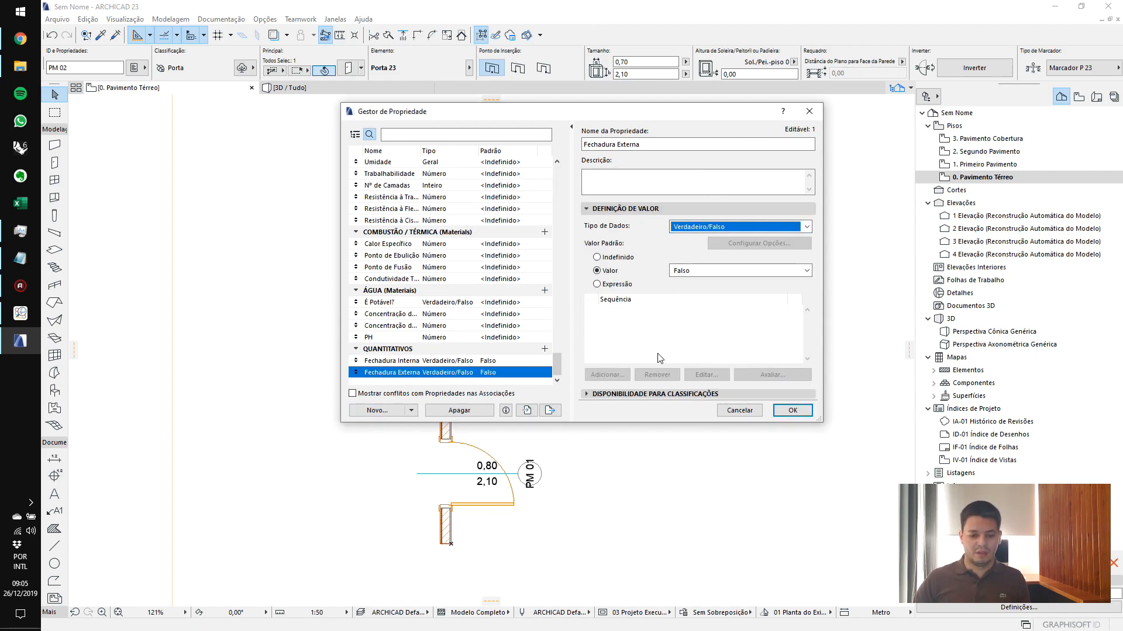
# Restrict the Fechadura Externa property's availability to the custom classification Porta, under Aberturas
pyautogui.click(655, 258)
pyautogui.click(608, 286)
pyautogui.click(643, 300)
pyautogui.click(516, 196)
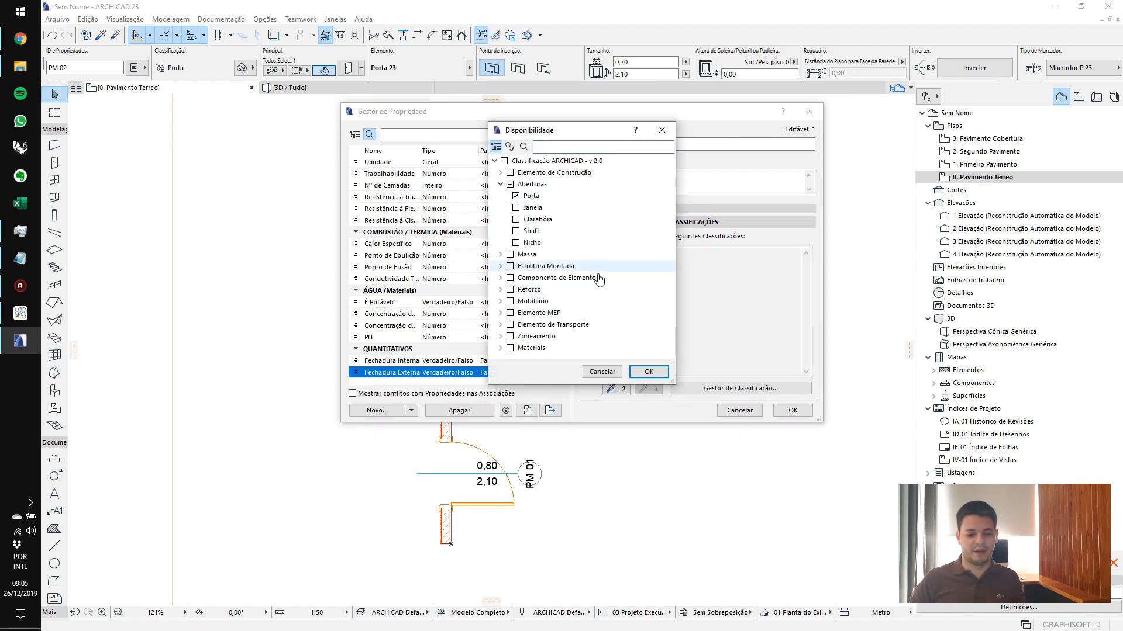
pyautogui.click(648, 372)
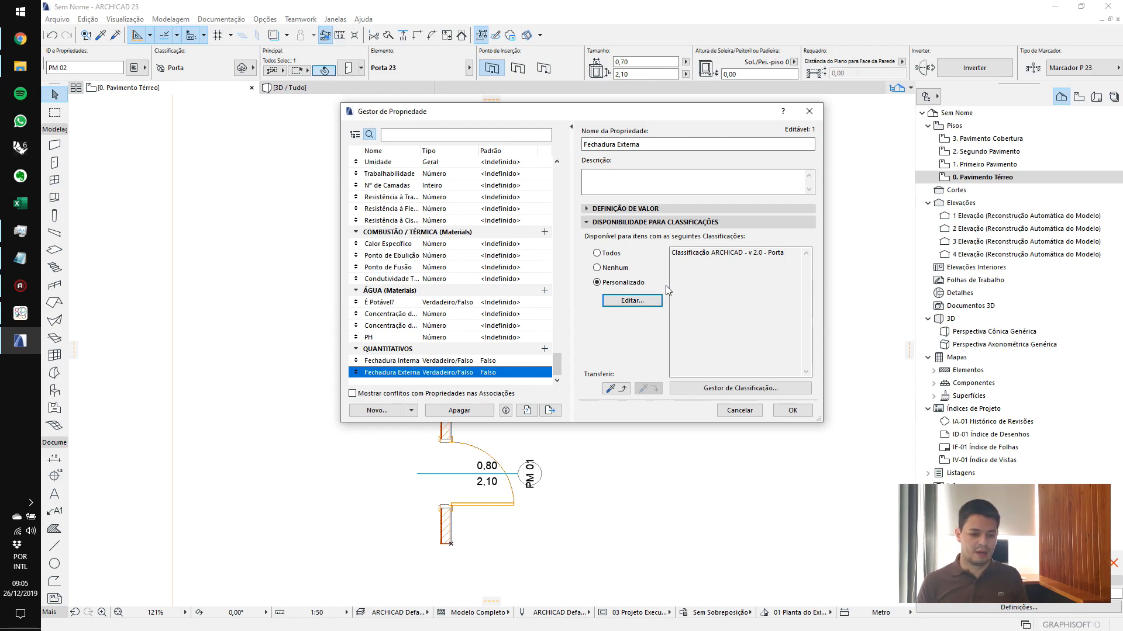
# Add a property named Largura para vergas to the QUANTITATIVOS group, with the data type Comprimento
pyautogui.click(374, 412)
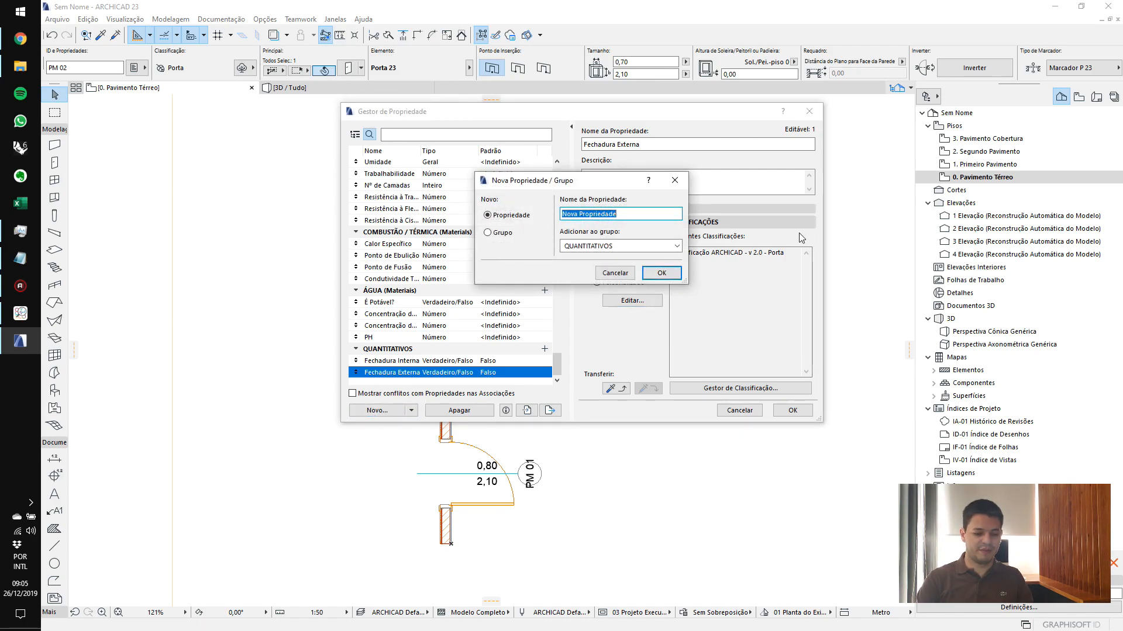
pyautogui.write('Largu')
pyautogui.write('r')
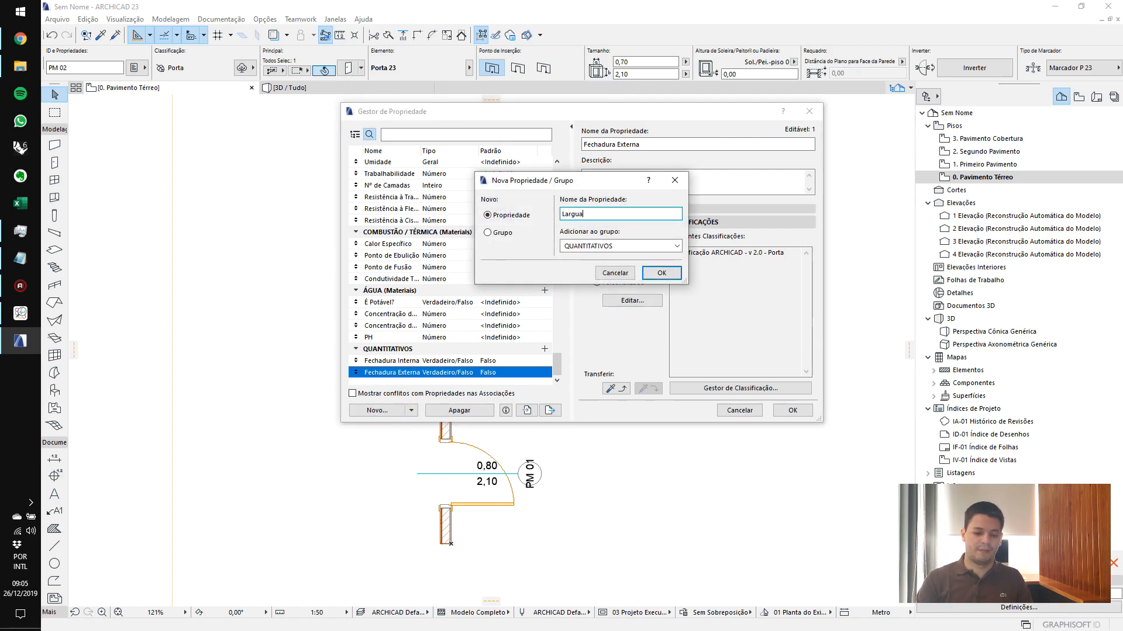
pyautogui.write('a para vergas')
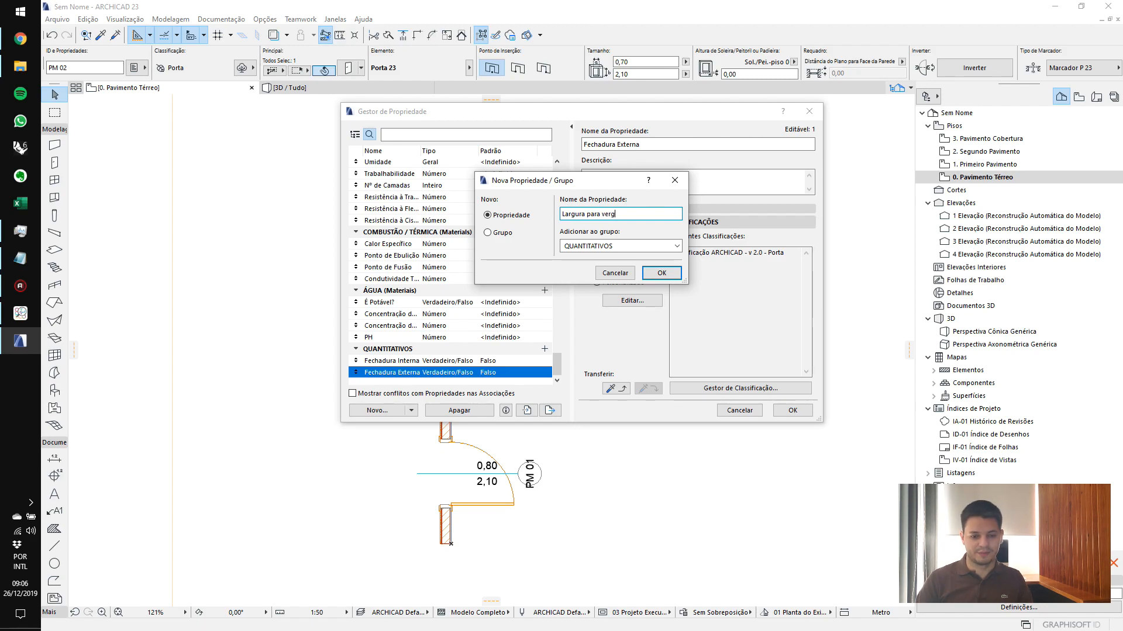
pyautogui.press('Return')
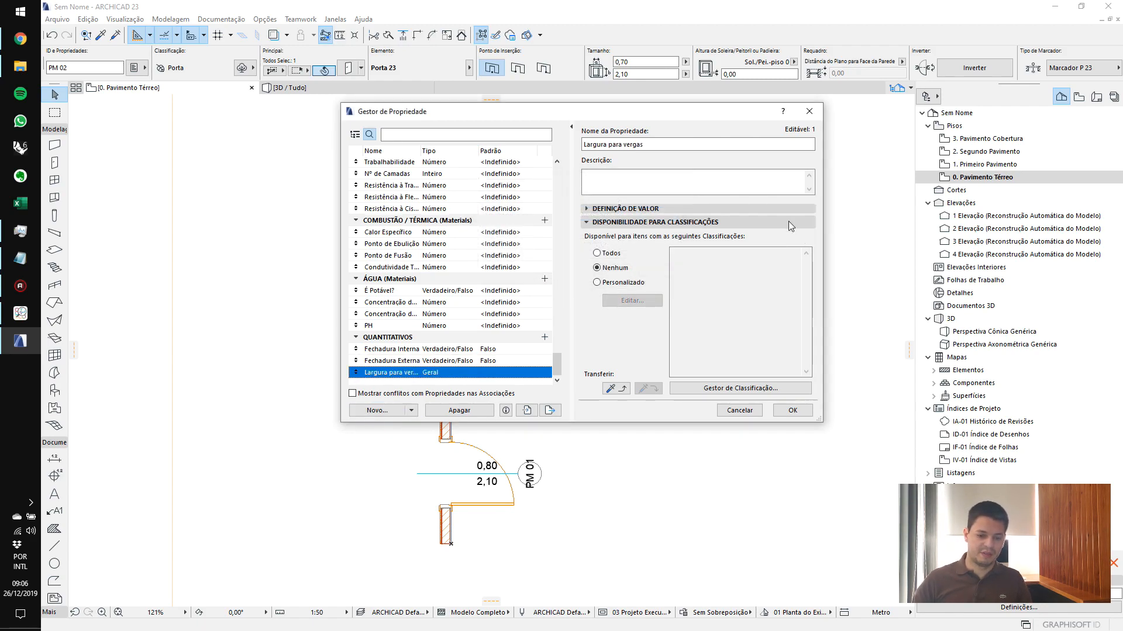
pyautogui.click(662, 208)
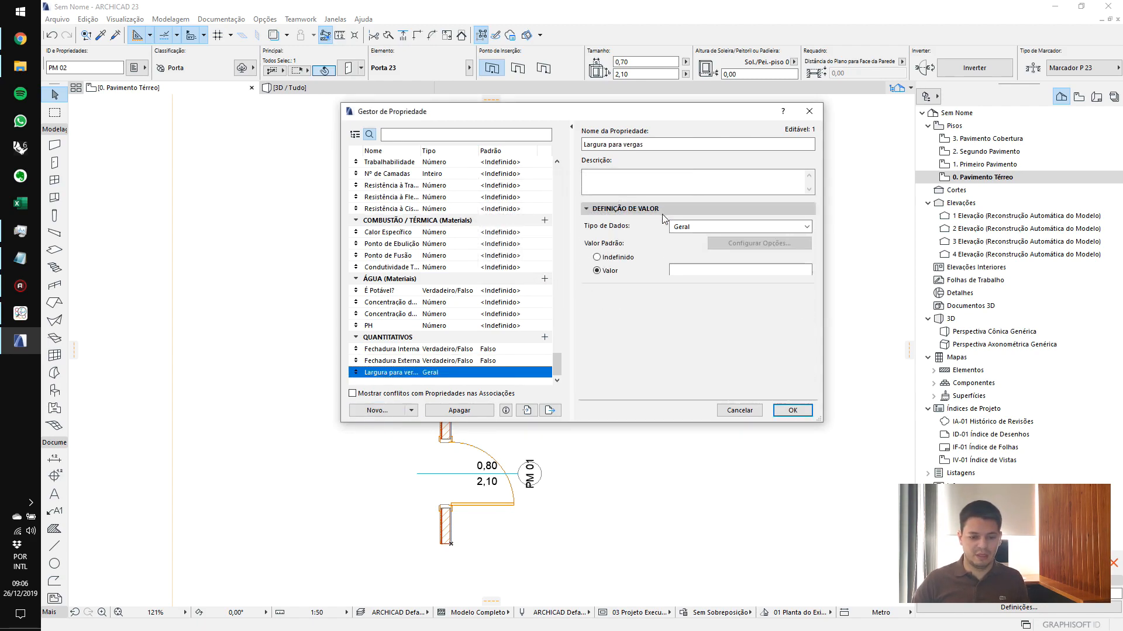
pyautogui.click(684, 234)
pyautogui.click(687, 279)
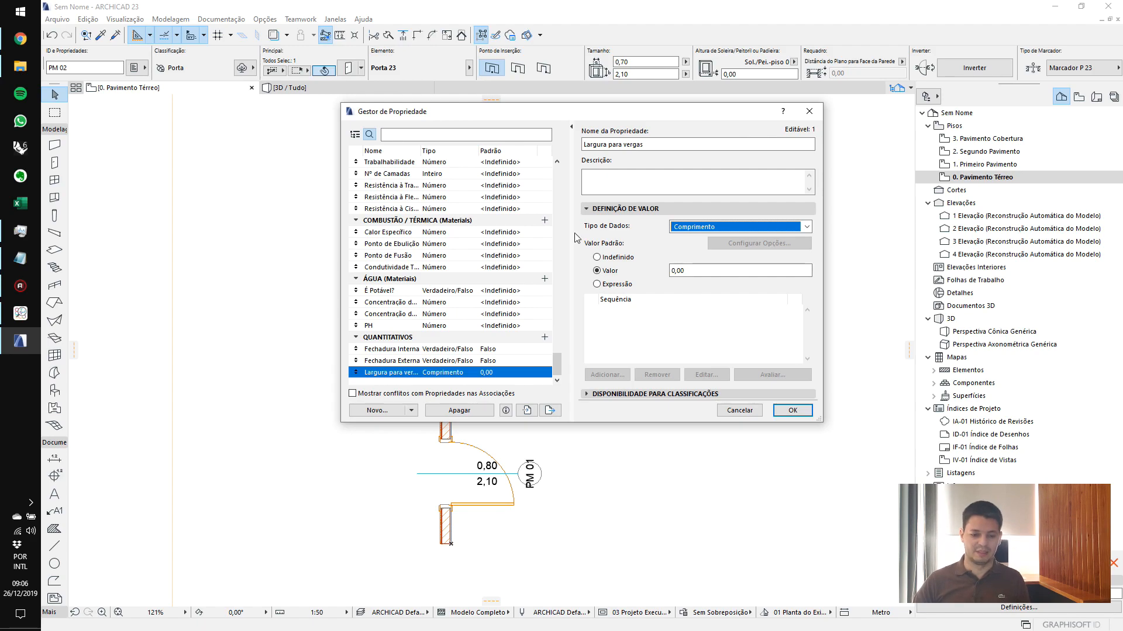
# Set the default value of Largura para vergas to an expression and insert the general parameter Largura
pyautogui.click(597, 284)
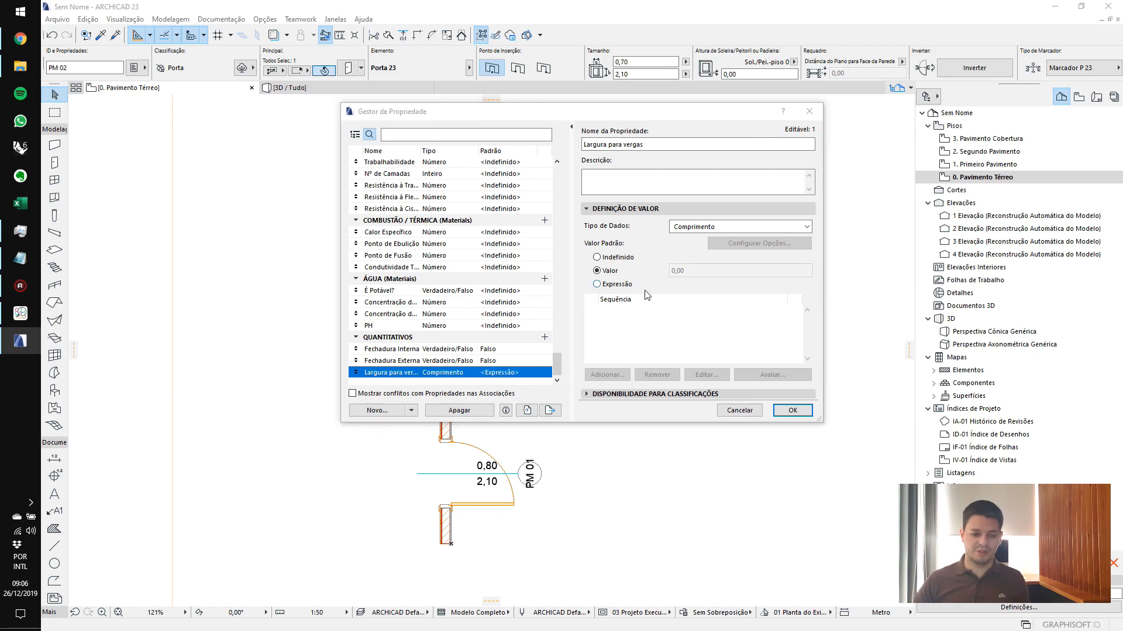
pyautogui.moveTo(281, 220); pyautogui.dragTo(629, 209)
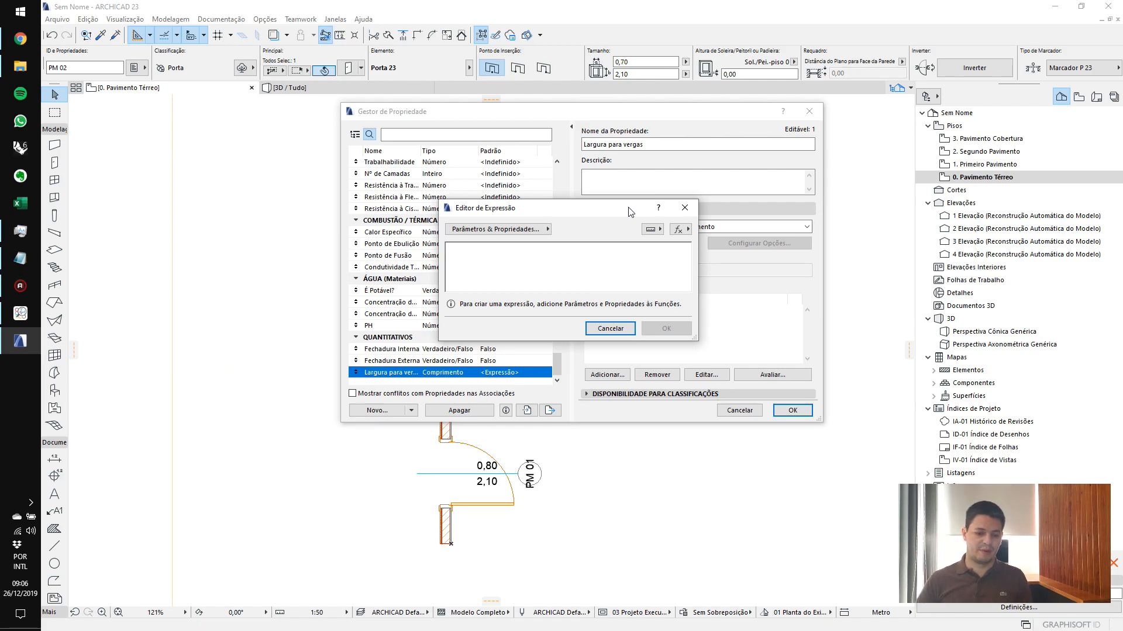
pyautogui.click(521, 231)
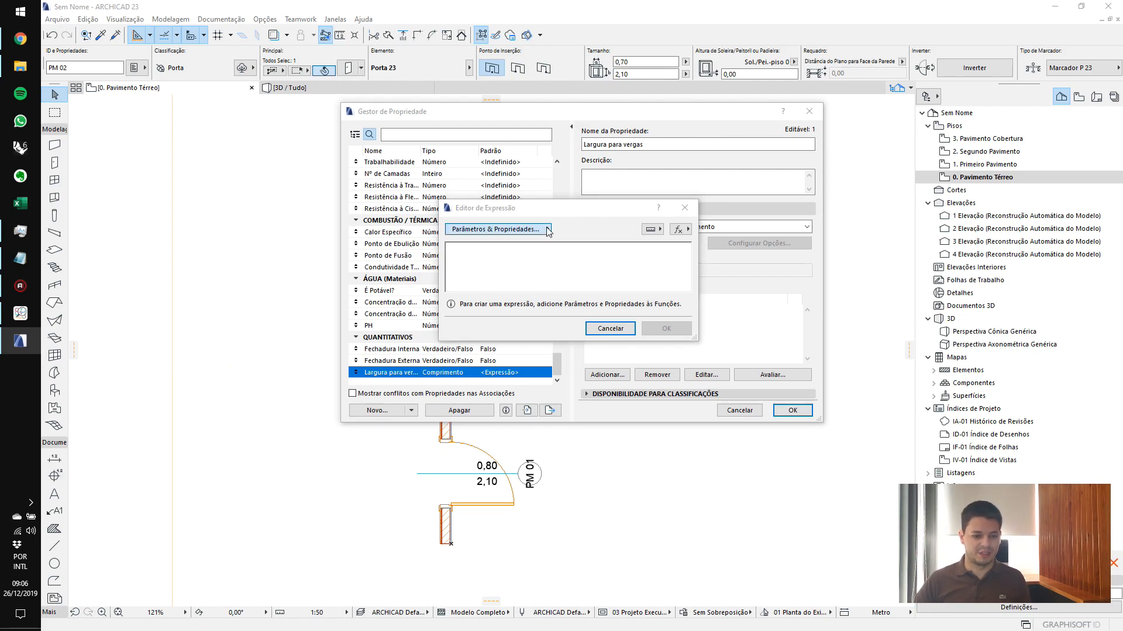
pyautogui.click(239, 135)
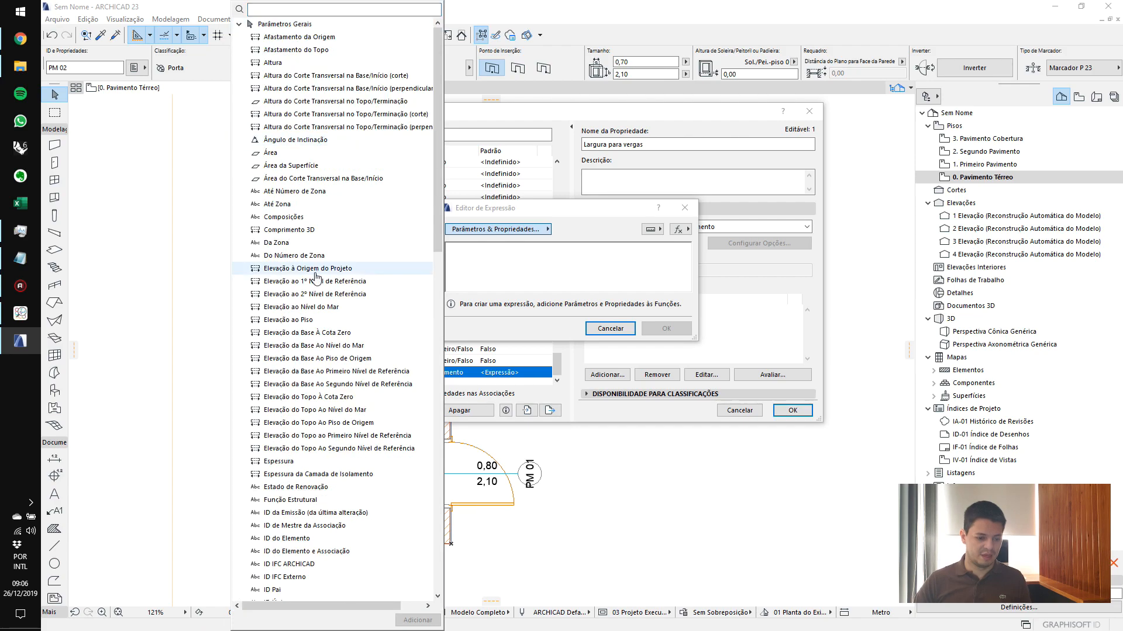
pyautogui.scroll(-3, 313, 284)
pyautogui.doubleClick(310, 423)
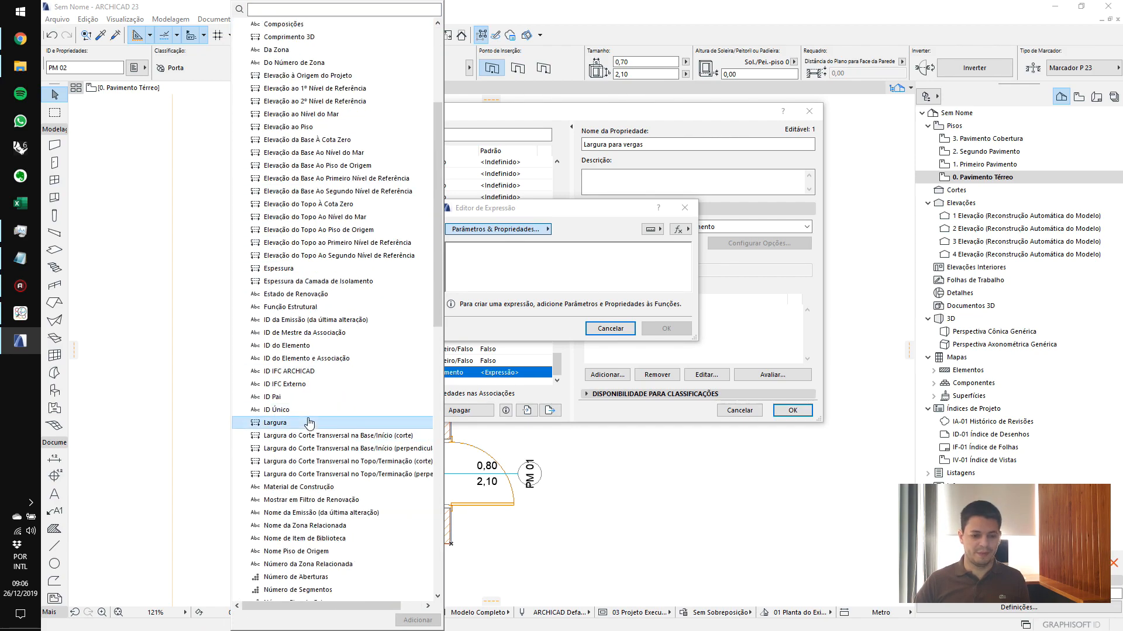
# Complete the lintel-width expression as Largura + 0,4 m with the metre length unit, and accept the property definitions
pyautogui.click(559, 304)
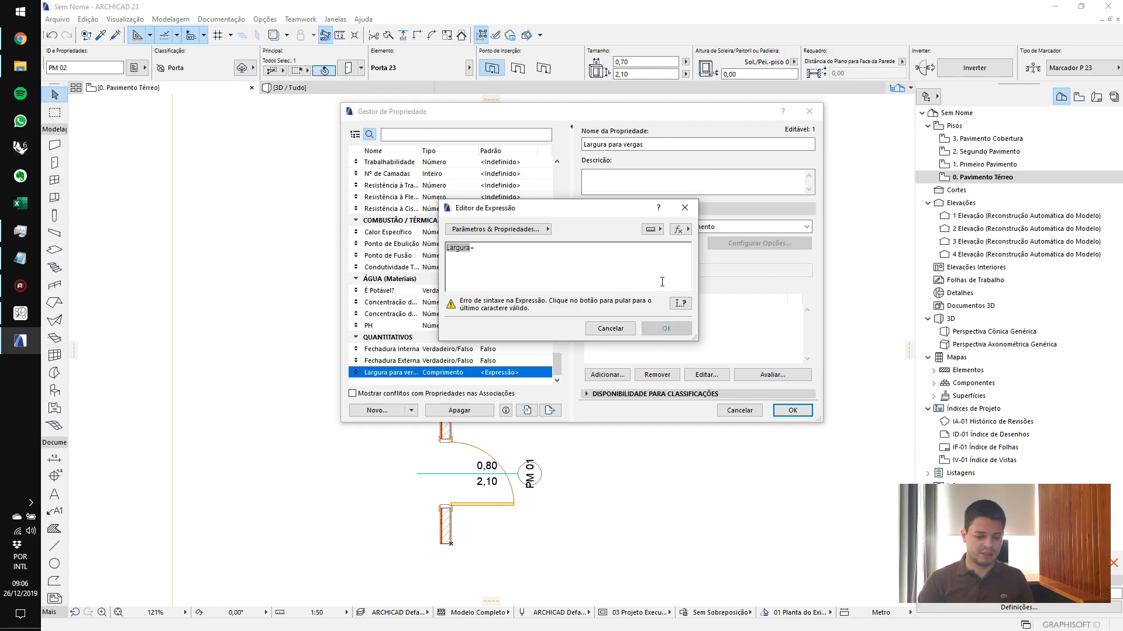
pyautogui.write('0,4')
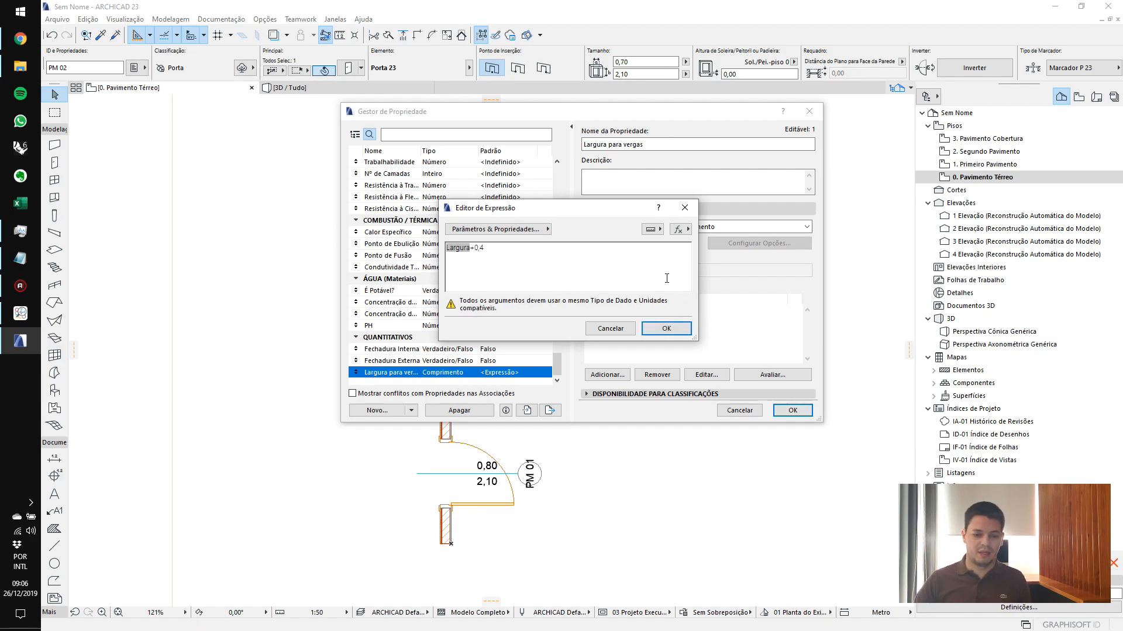
pyautogui.click(652, 229)
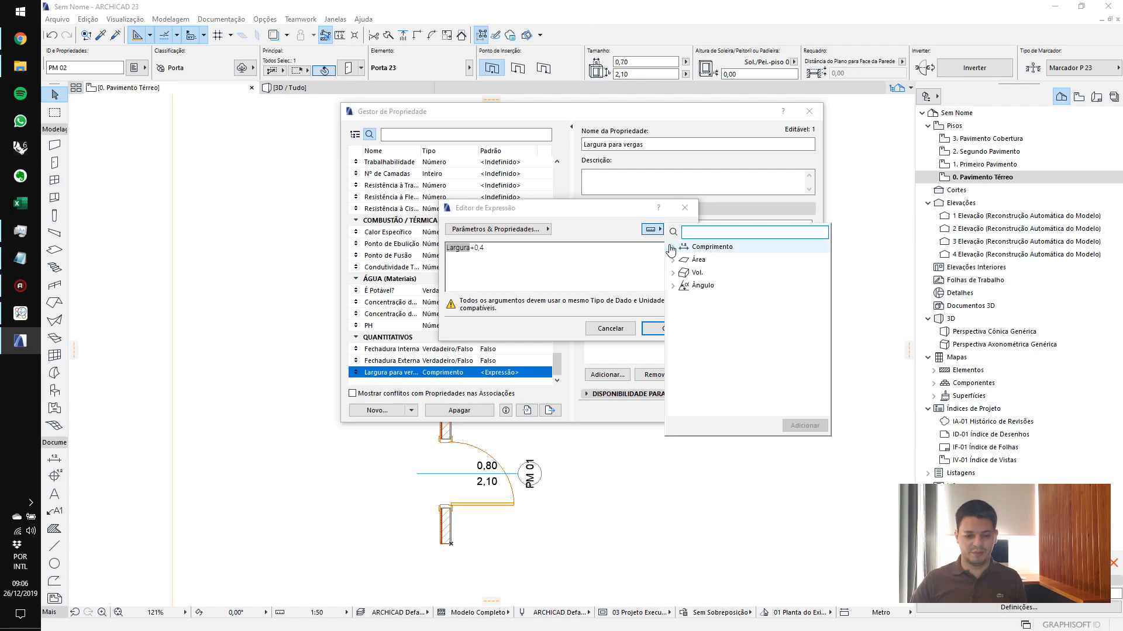
pyautogui.click(672, 246)
pyautogui.doubleClick(699, 259)
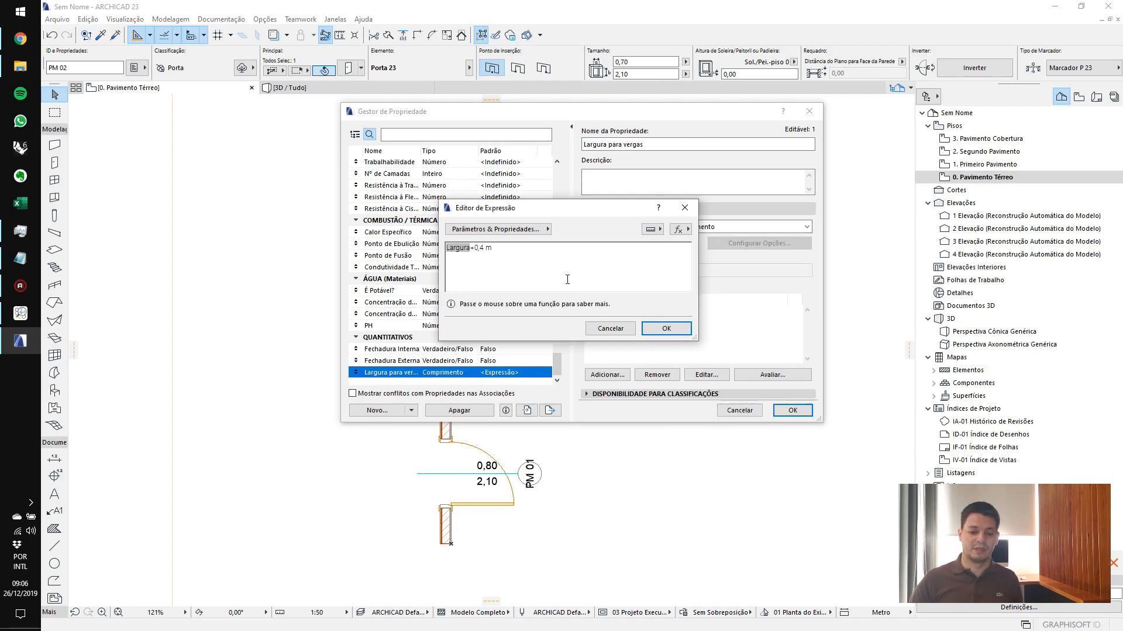
pyautogui.click(665, 330)
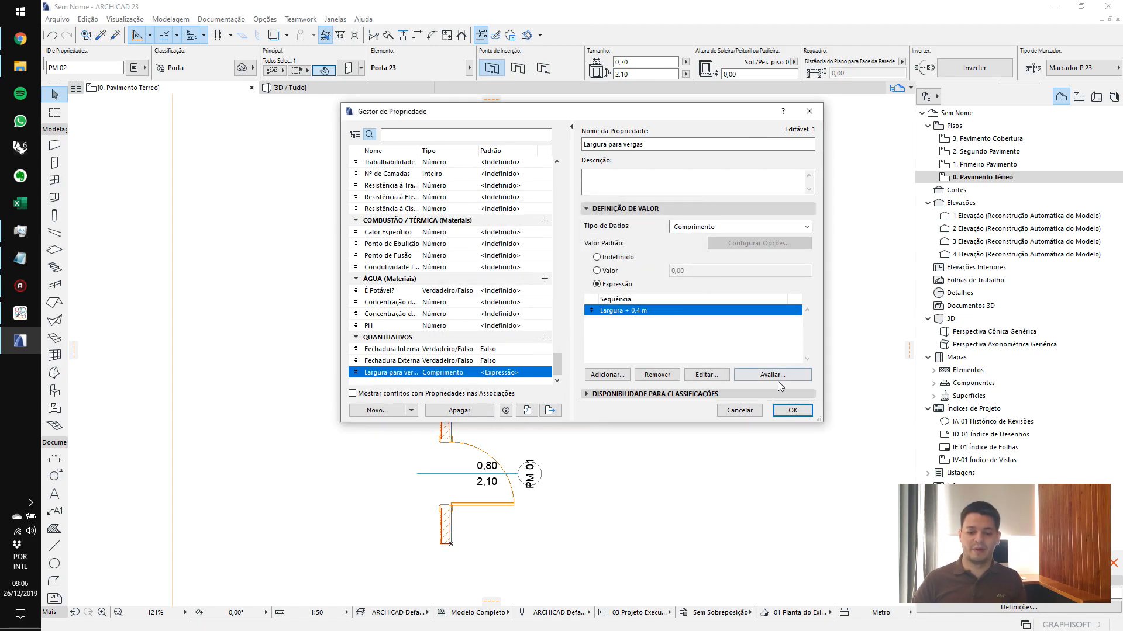
pyautogui.click(805, 412)
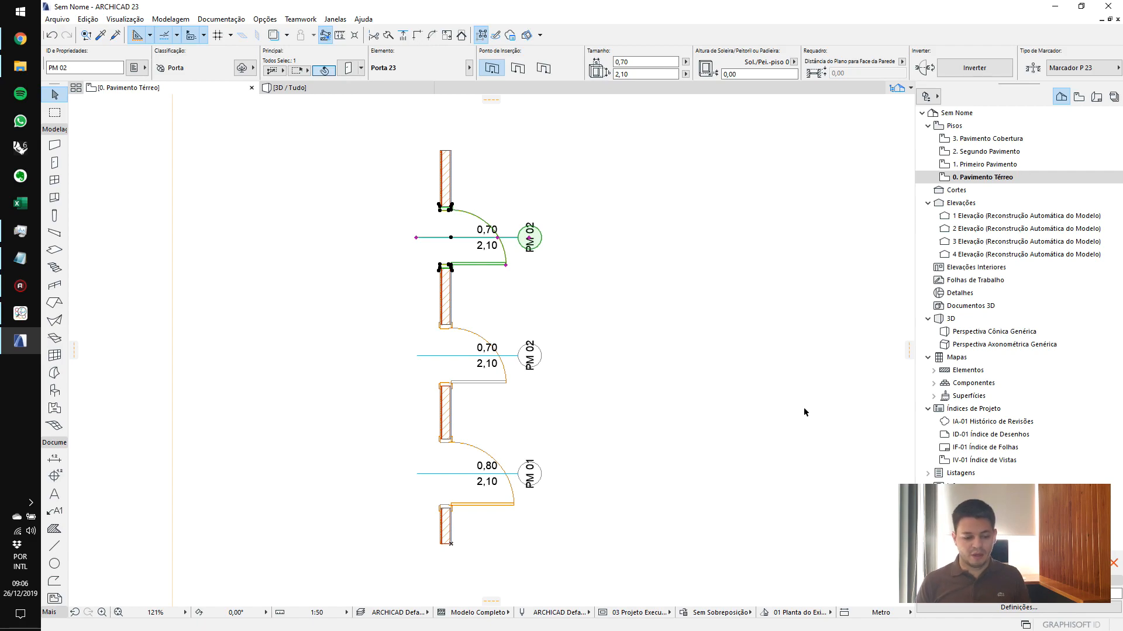
# Show the wall with its three doors in the 3D view
pyautogui.press('Escape')
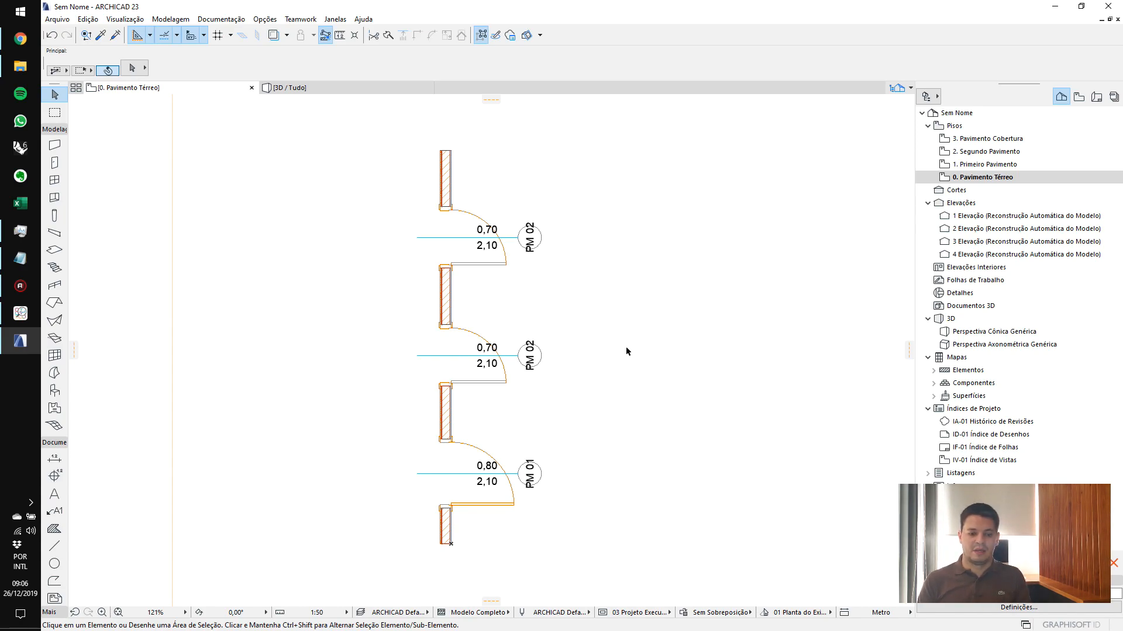
pyautogui.press('F3')
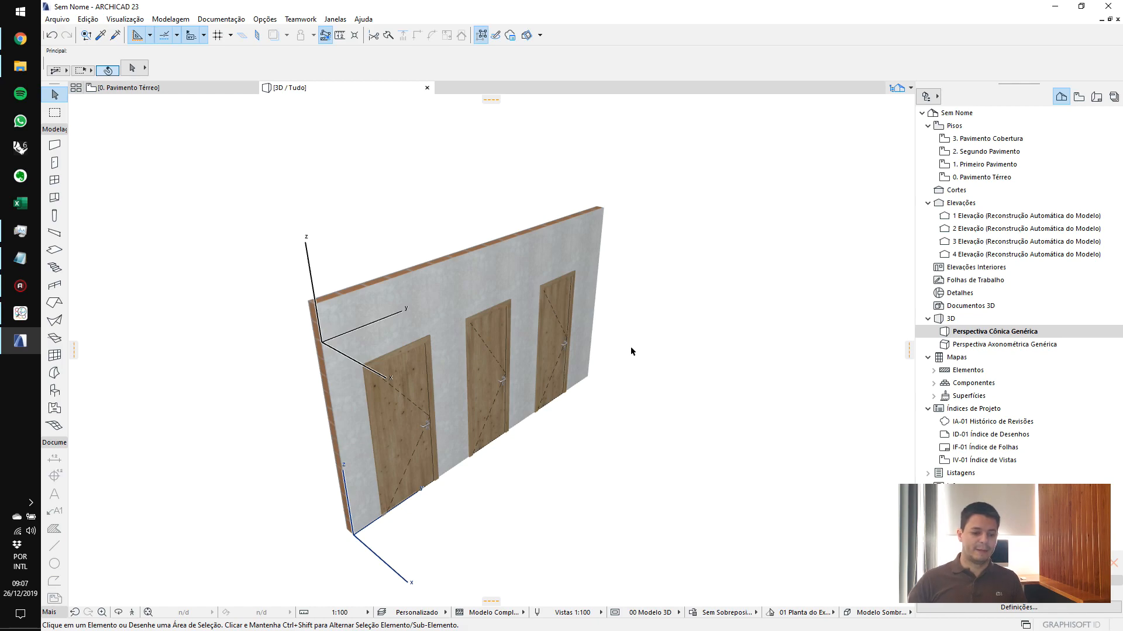
pyautogui.moveTo(496, 354); pyautogui.dragTo(559, 328, button='middle')
pyautogui.click(469, 327)
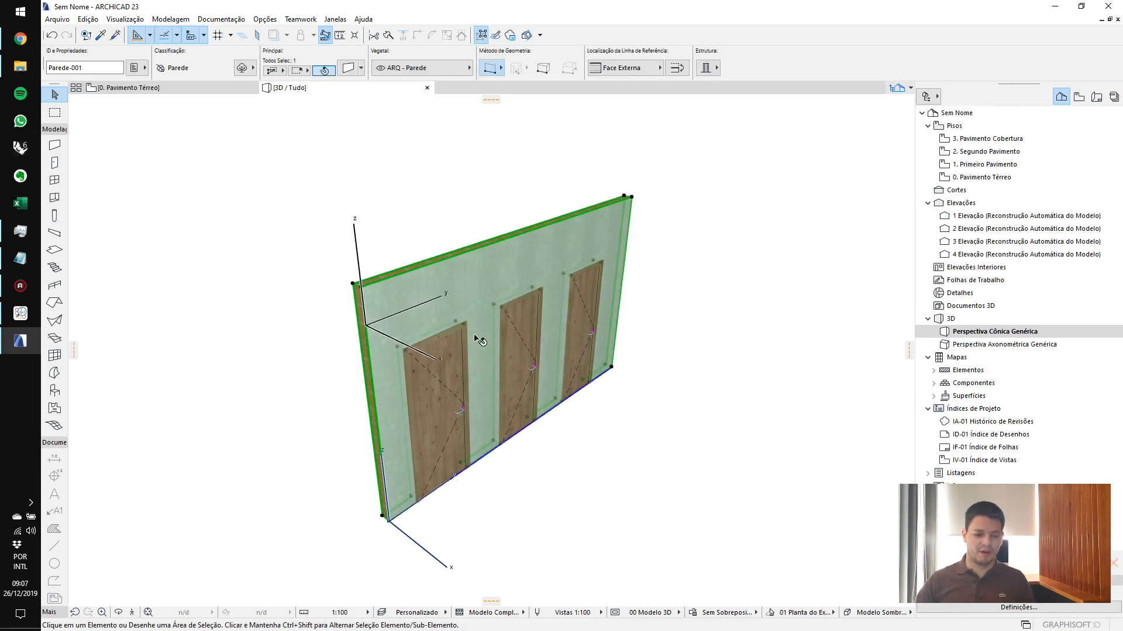
pyautogui.press('Escape')
# Examine the PM 01 door's settings to check which QUANTITATIVOS properties it offers
pyautogui.click(466, 324)
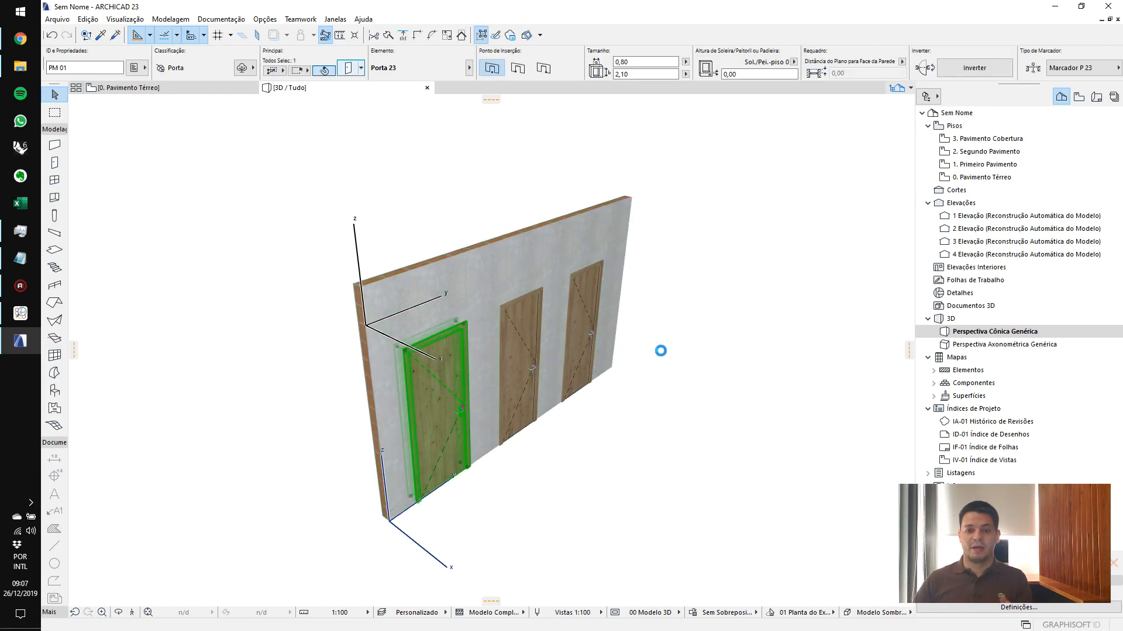
pyautogui.hotkey('ctrl', 't')
pyautogui.moveTo(770, 344); pyautogui.dragTo(770, 437)
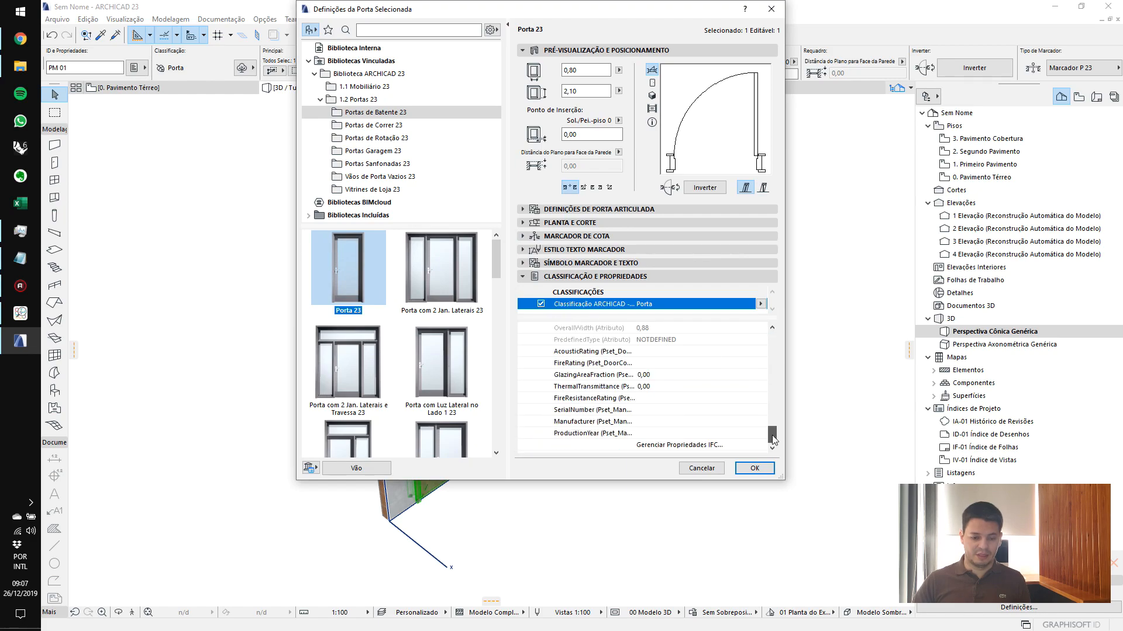
pyautogui.scroll(6, 722, 411)
pyautogui.scroll(-3, 724, 414)
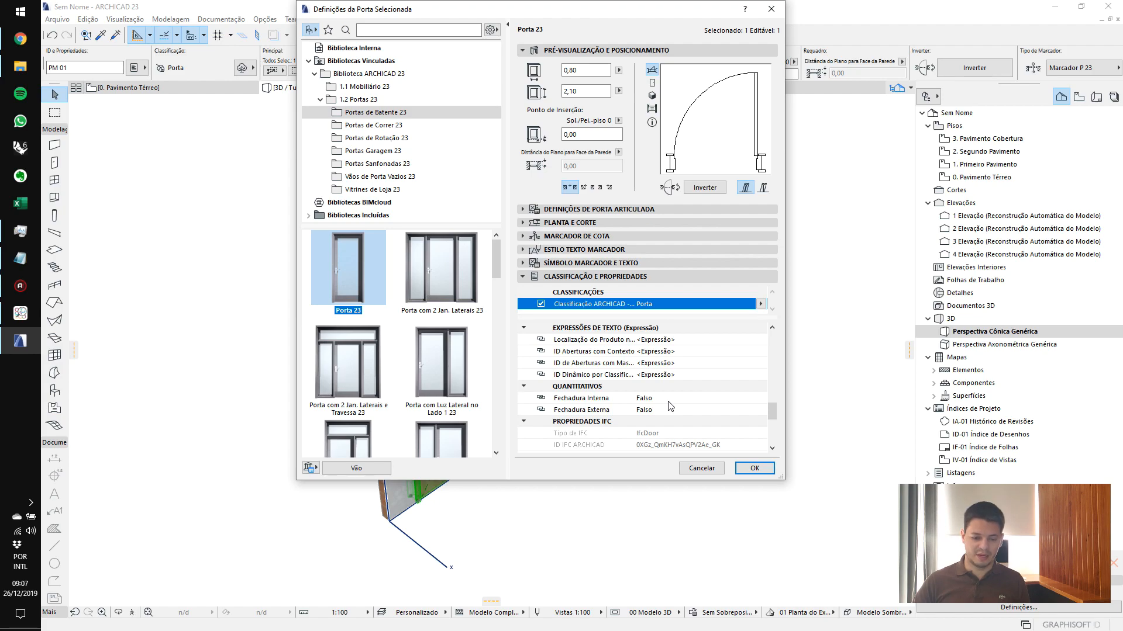
pyautogui.click(705, 467)
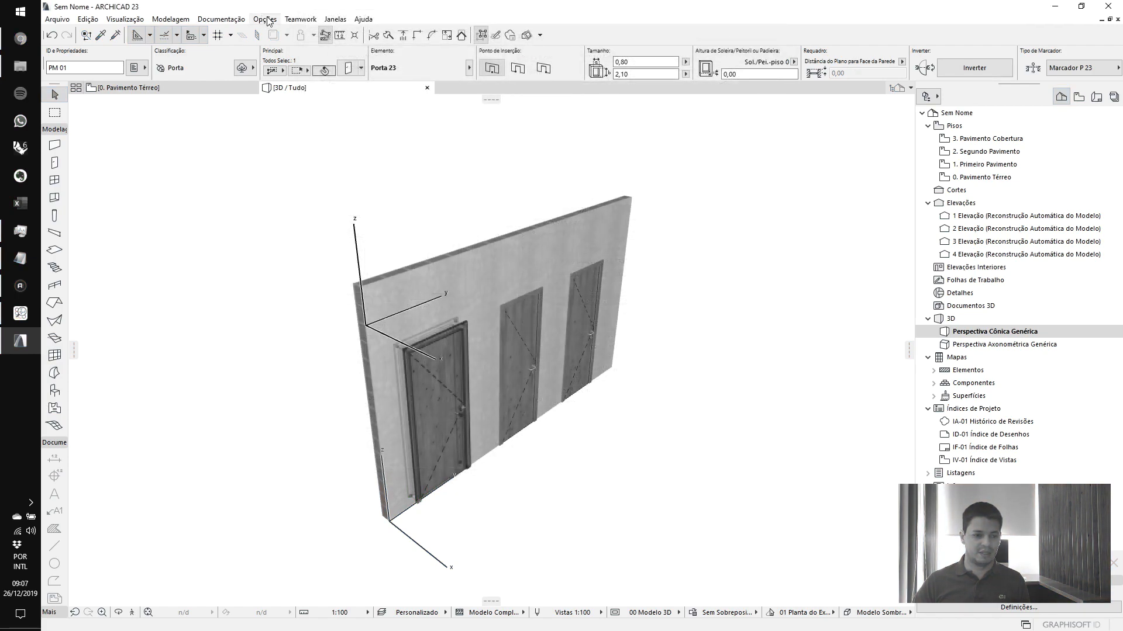
# Restrict the Largura para vergas property's availability to the custom classification Porta, under Aberturas
pyautogui.click(266, 19)
pyautogui.click(282, 49)
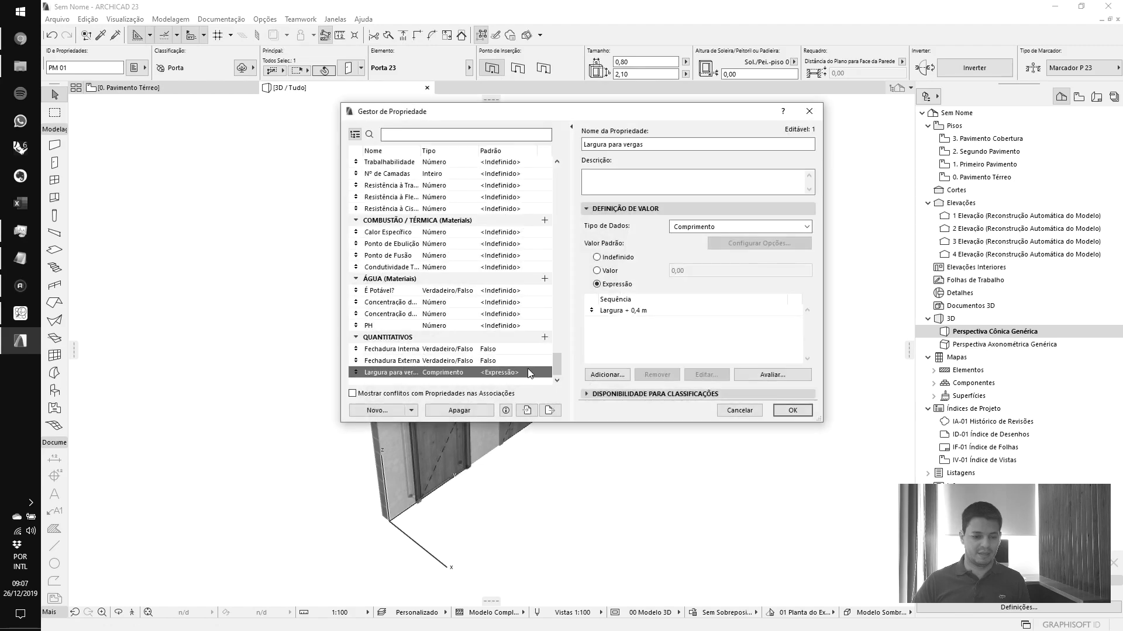
pyautogui.click(604, 393)
pyautogui.click(619, 302)
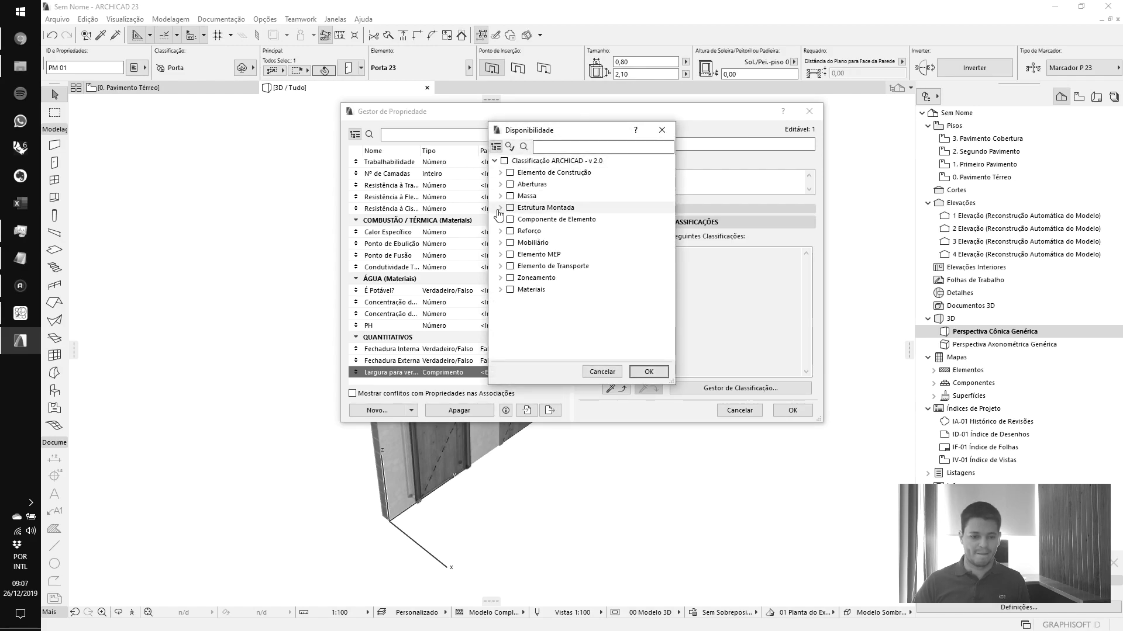
pyautogui.click(501, 184)
pyautogui.click(515, 196)
pyautogui.click(649, 372)
pyautogui.click(788, 409)
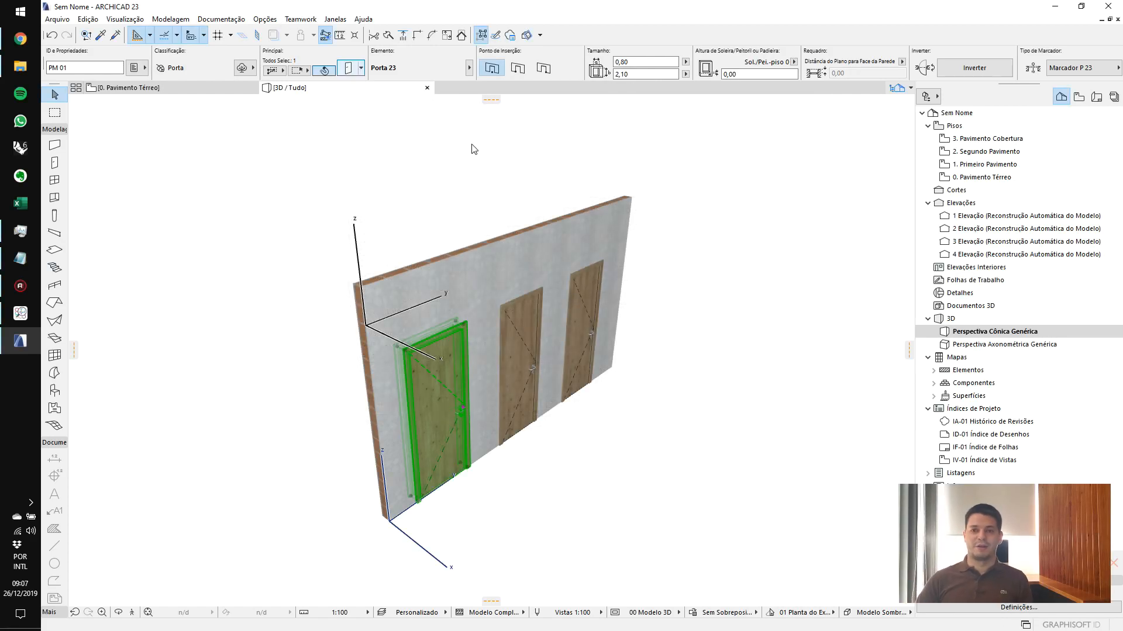
# Review the Fechadura Interna, Fechadura Externa and Largura para vergas properties in the PM 01 door's settings
pyautogui.hotkey('ctrl', 't')
pyautogui.moveTo(773, 340); pyautogui.dragTo(773, 415)
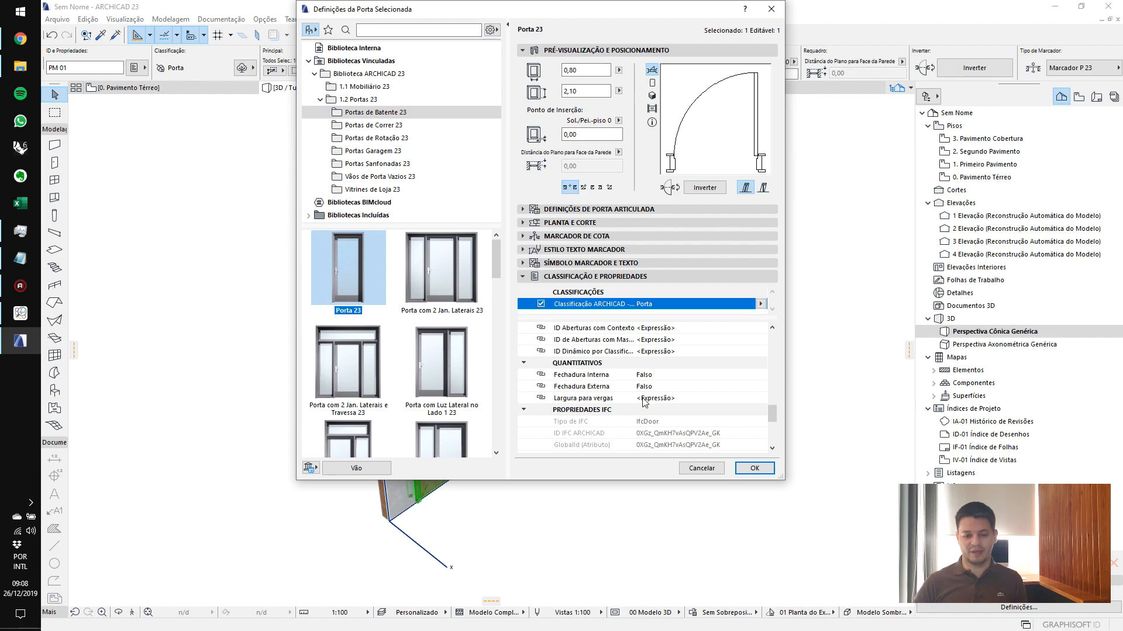
pyautogui.click(659, 398)
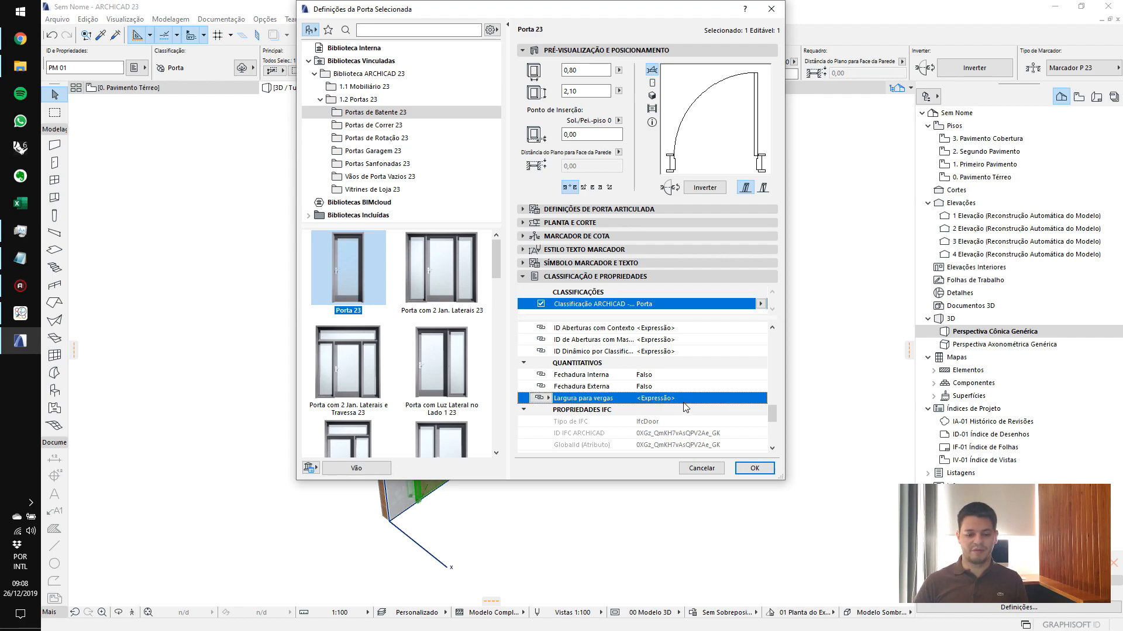
pyautogui.click(680, 387)
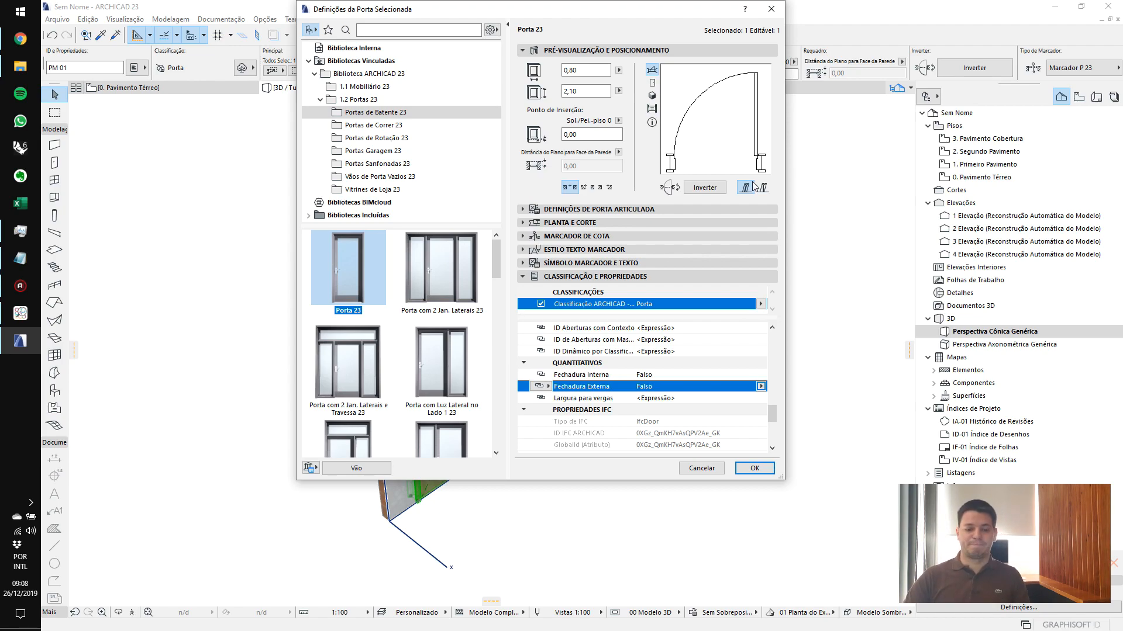
pyautogui.click(698, 469)
pyautogui.press('Escape')
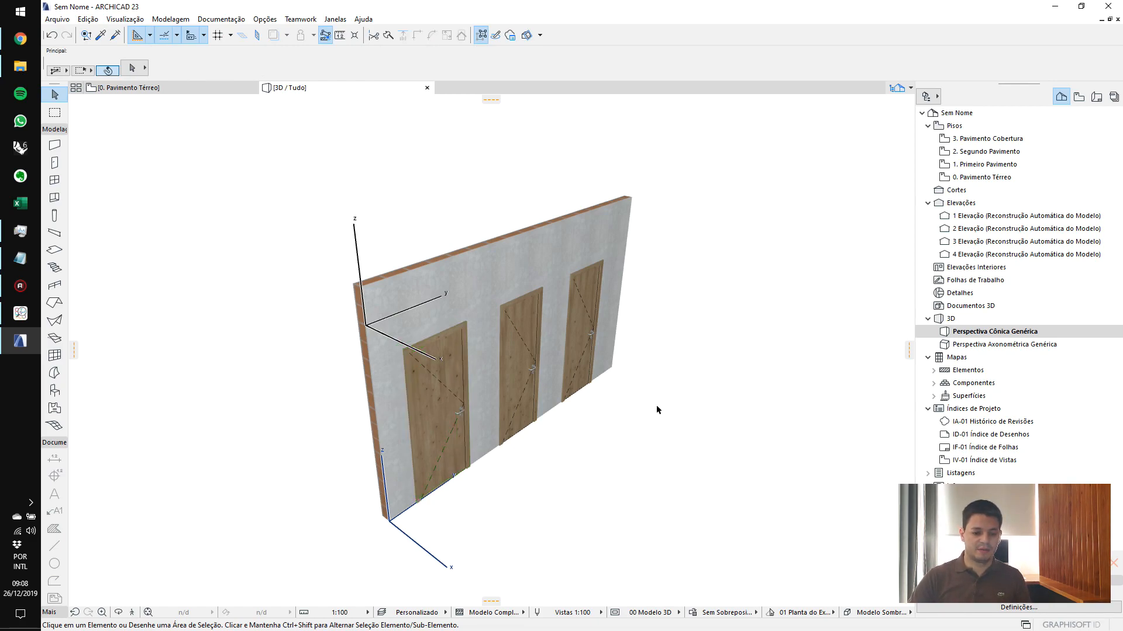
# Set the PM 01 door's Fechadura Externa property to Verdadeiro
pyautogui.click(464, 329)
pyautogui.hotkey('ctrl', 't')
pyautogui.moveTo(771, 342); pyautogui.dragTo(775, 414)
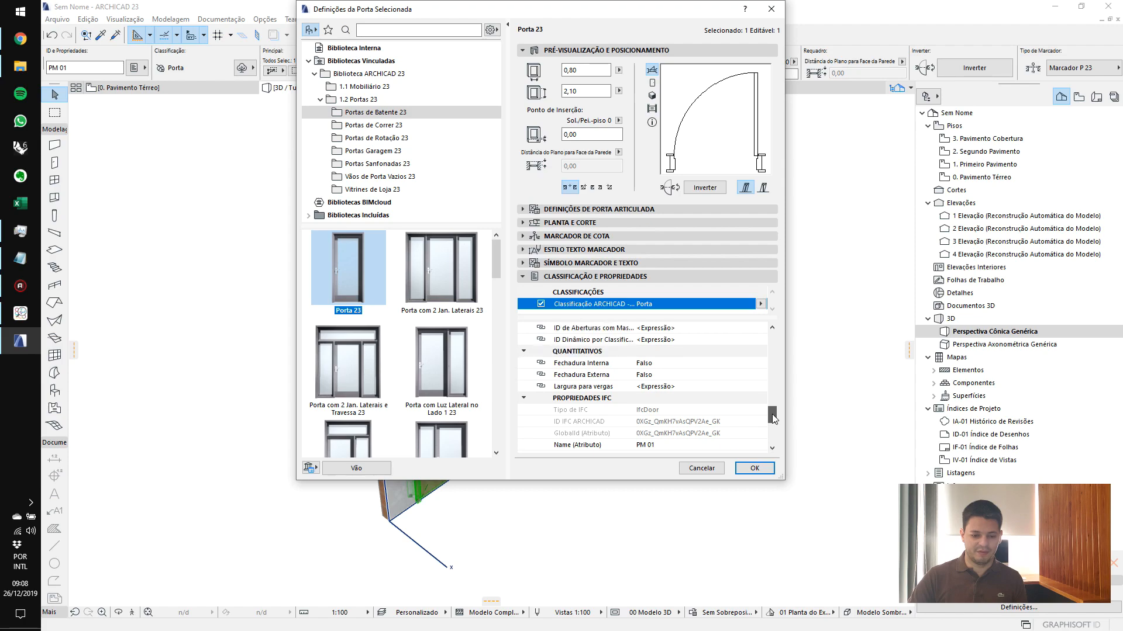
pyautogui.click(760, 372)
pyautogui.click(790, 383)
pyautogui.click(767, 471)
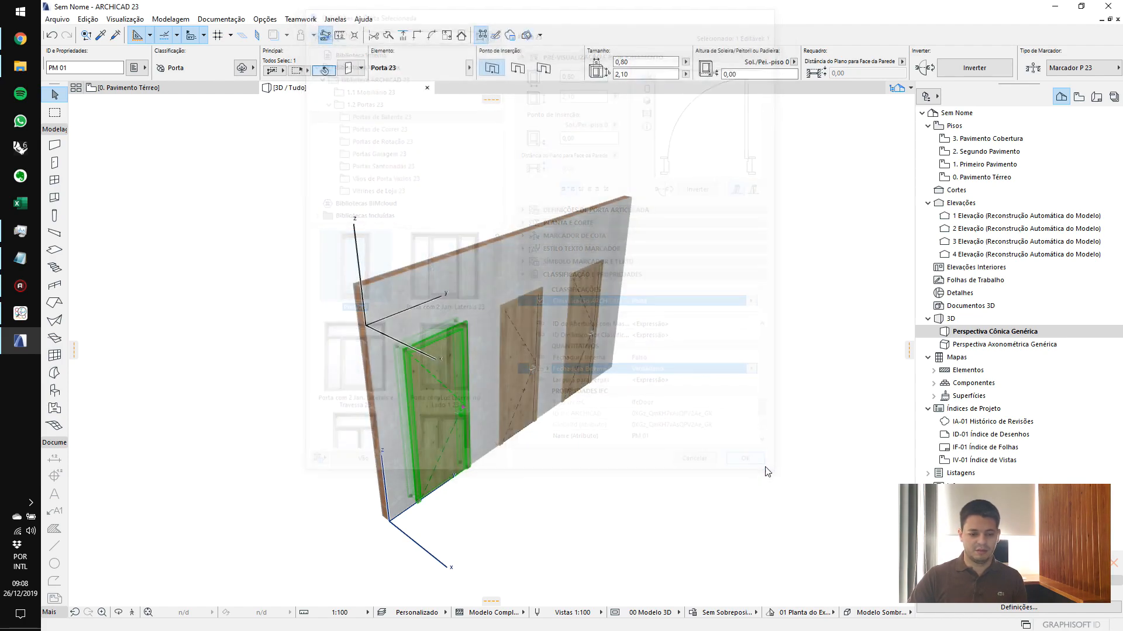
# Set the Fechadura Interna property of both PM 02 doors to Verdadeiro
pyautogui.click(540, 295)
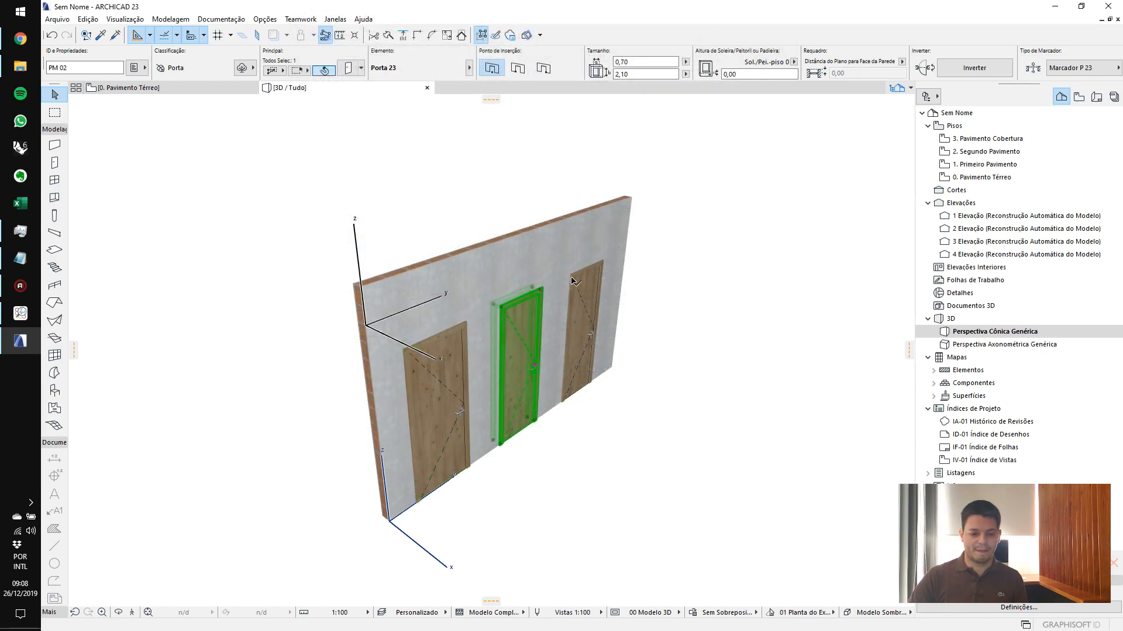
pyautogui.keyDown('shift'); pyautogui.click(576, 283); pyautogui.keyUp('shift')
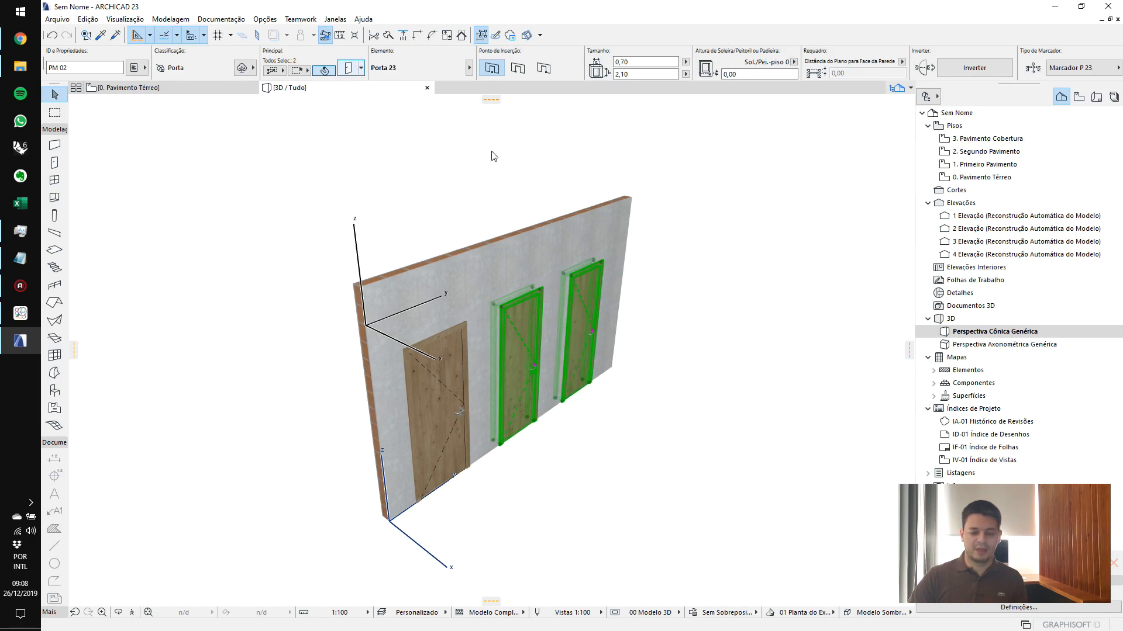
pyautogui.hotkey('ctrl', 't')
pyautogui.moveTo(773, 338); pyautogui.dragTo(773, 412)
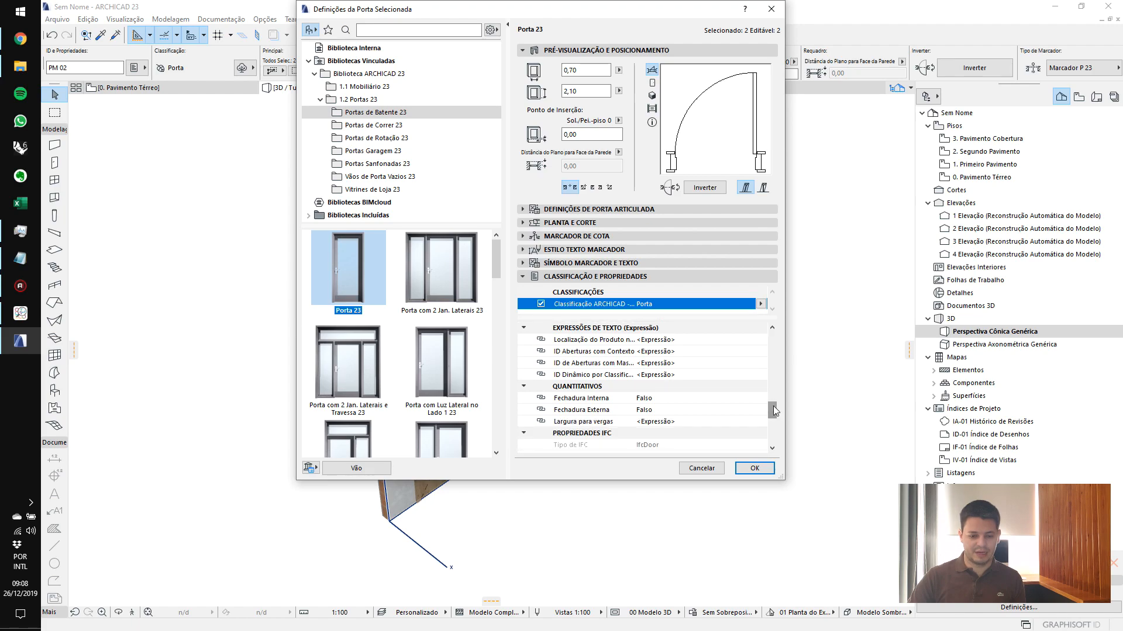
pyautogui.click(759, 398)
pyautogui.click(761, 399)
pyautogui.click(790, 397)
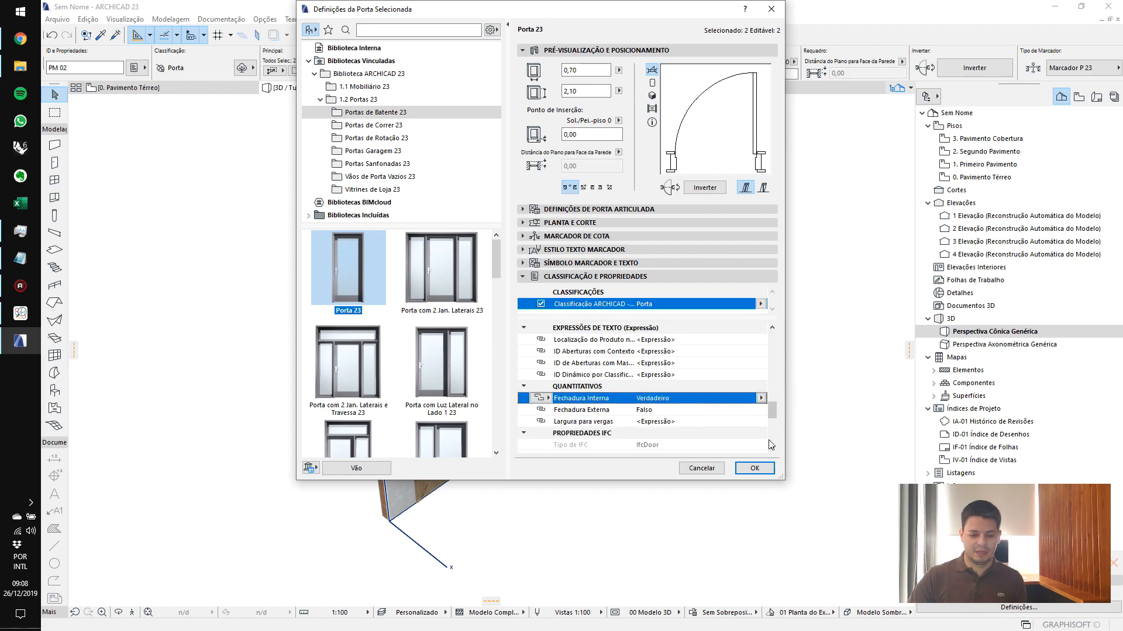
pyautogui.click(755, 468)
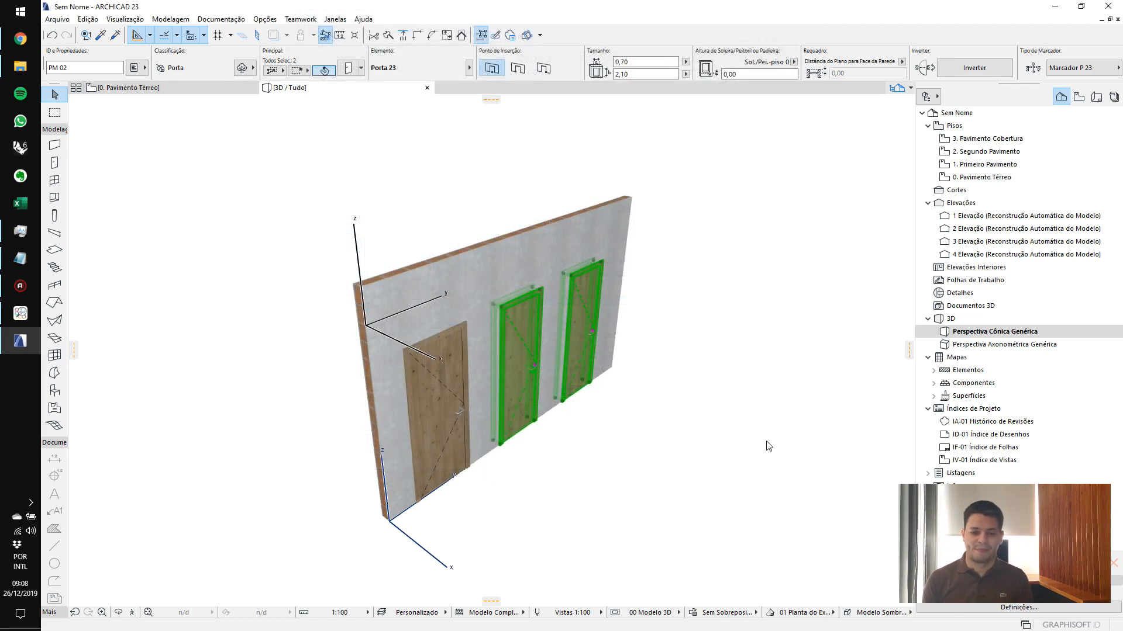
pyautogui.click(766, 443)
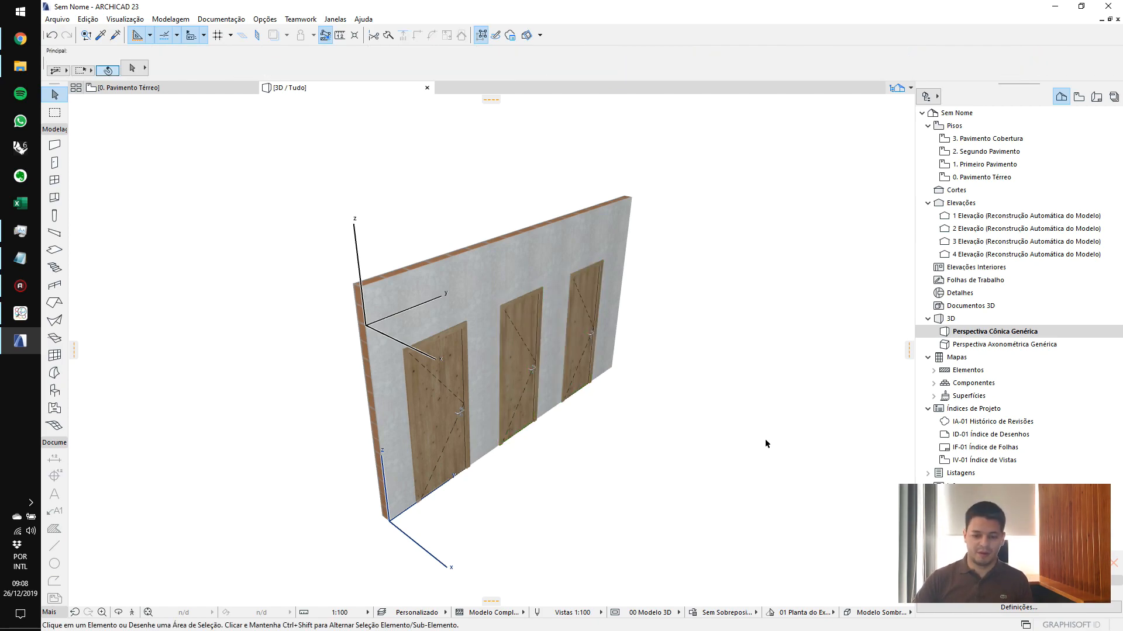
# Create a new element schedule scheme with ID 001 and the name Portas
pyautogui.rightClick(957, 360)
pyautogui.click(971, 367)
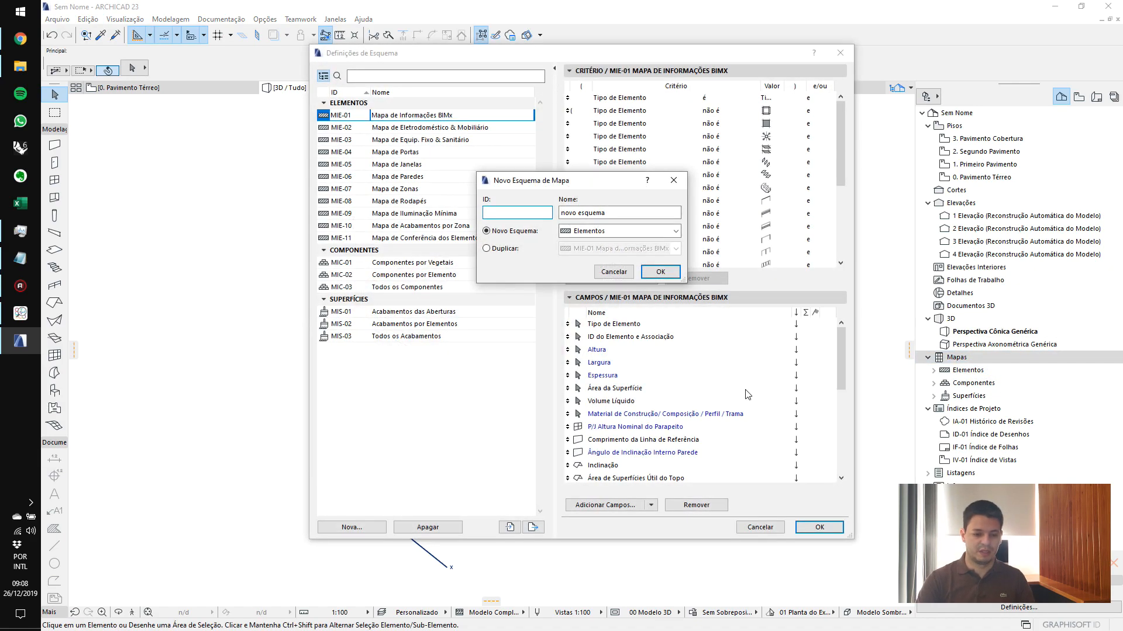
pyautogui.write('001')
pyautogui.press('Tab')
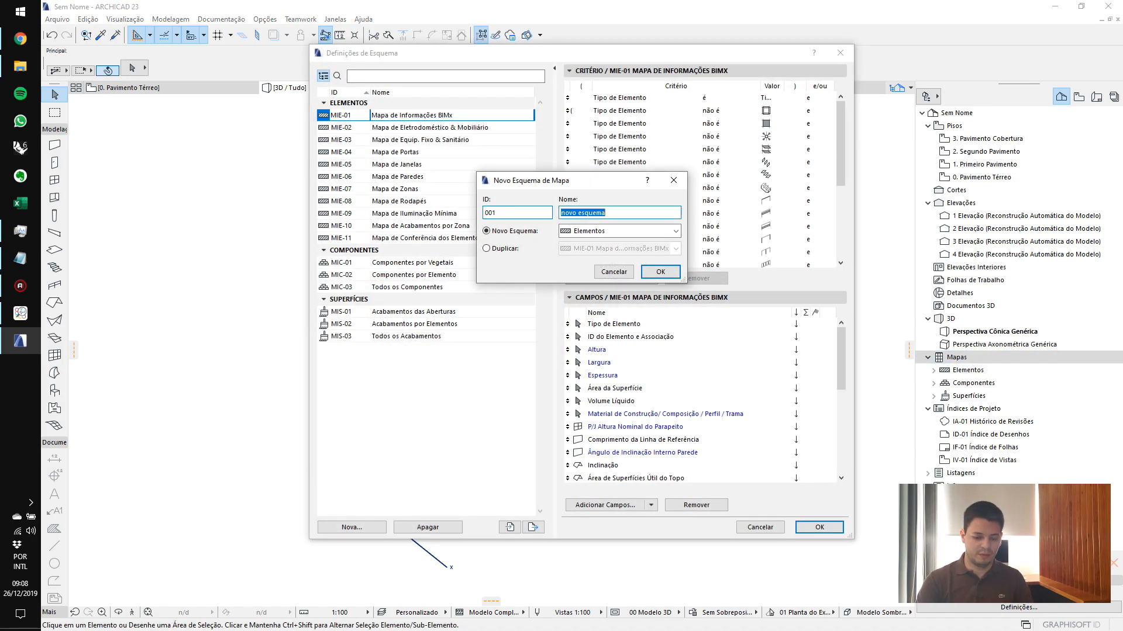
pyautogui.write('Portas')
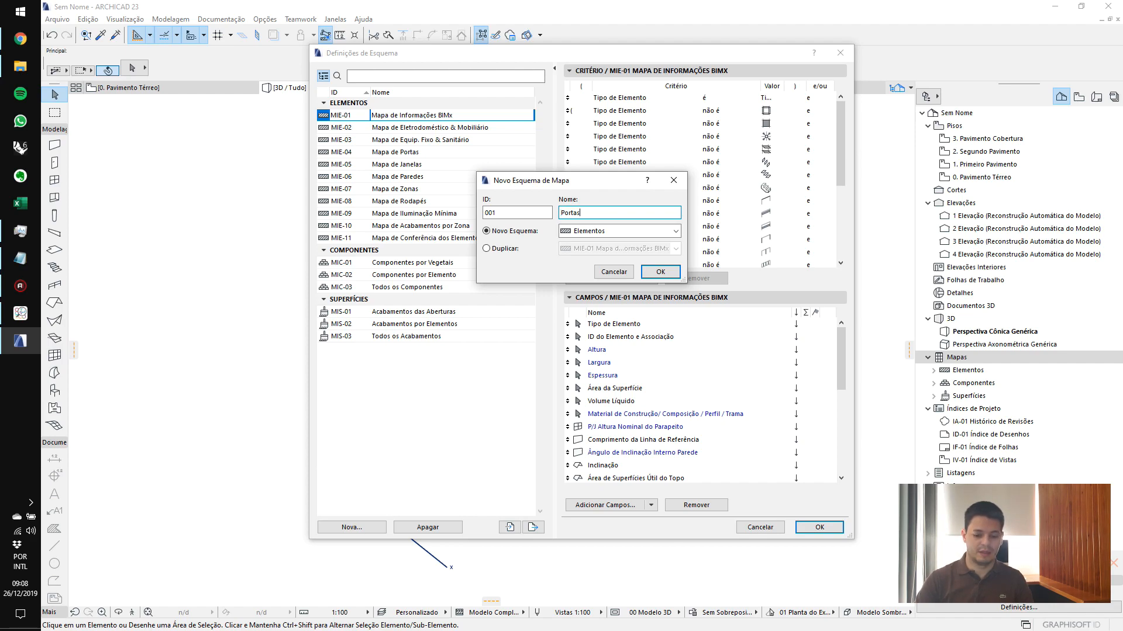
pyautogui.press('Return')
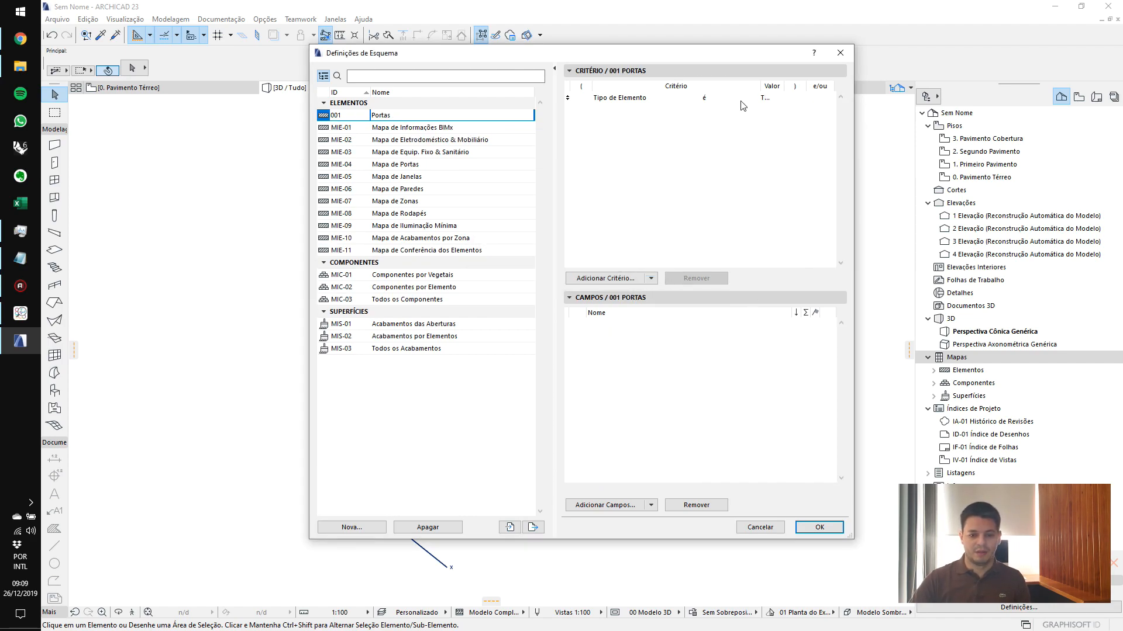
# Set the 001 Portas scheme's element type criterion to Porta
pyautogui.click(768, 99)
pyautogui.click(776, 98)
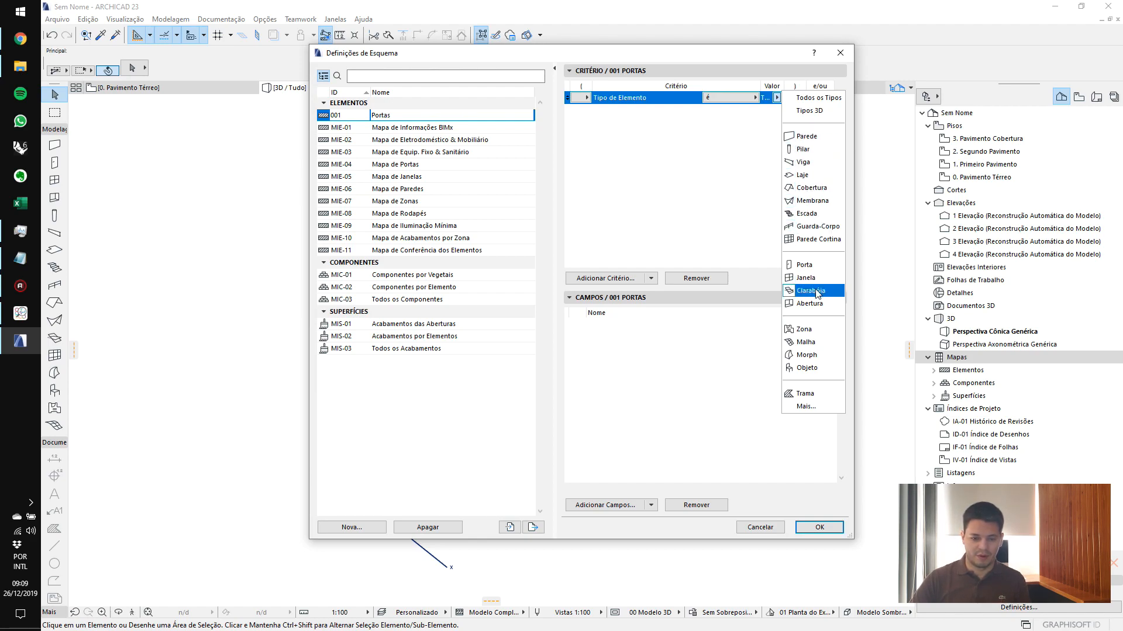
pyautogui.click(804, 265)
# Add the ID do Elemento, Fechadura Externa and Fechadura Interna fields to the 001 Portas scheme
pyautogui.click(651, 506)
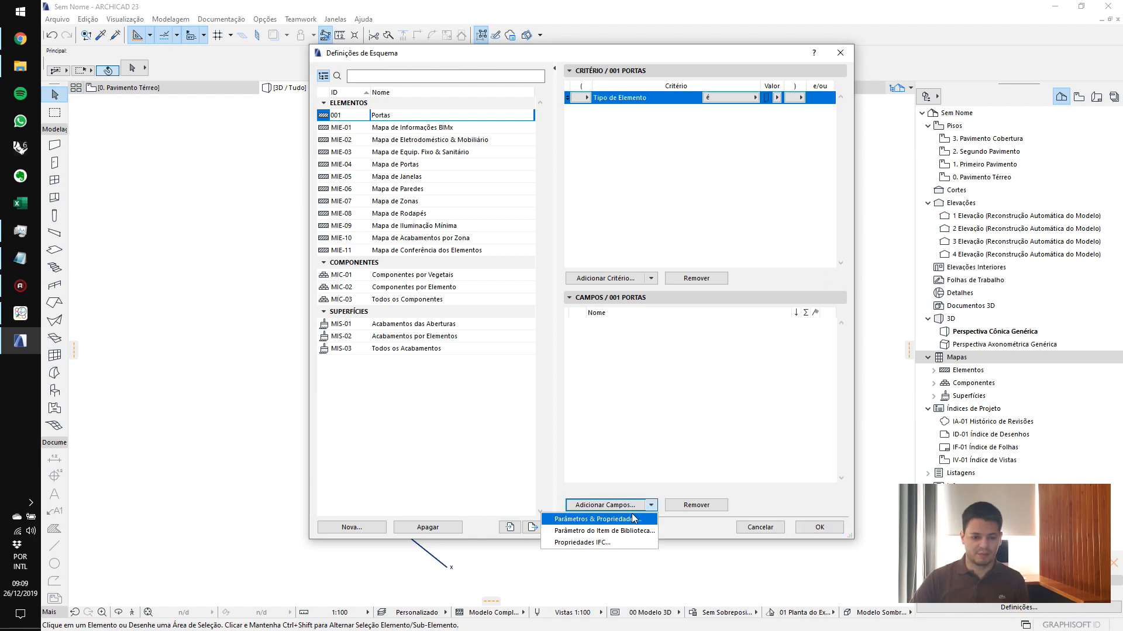
pyautogui.click(598, 519)
pyautogui.write('id d')
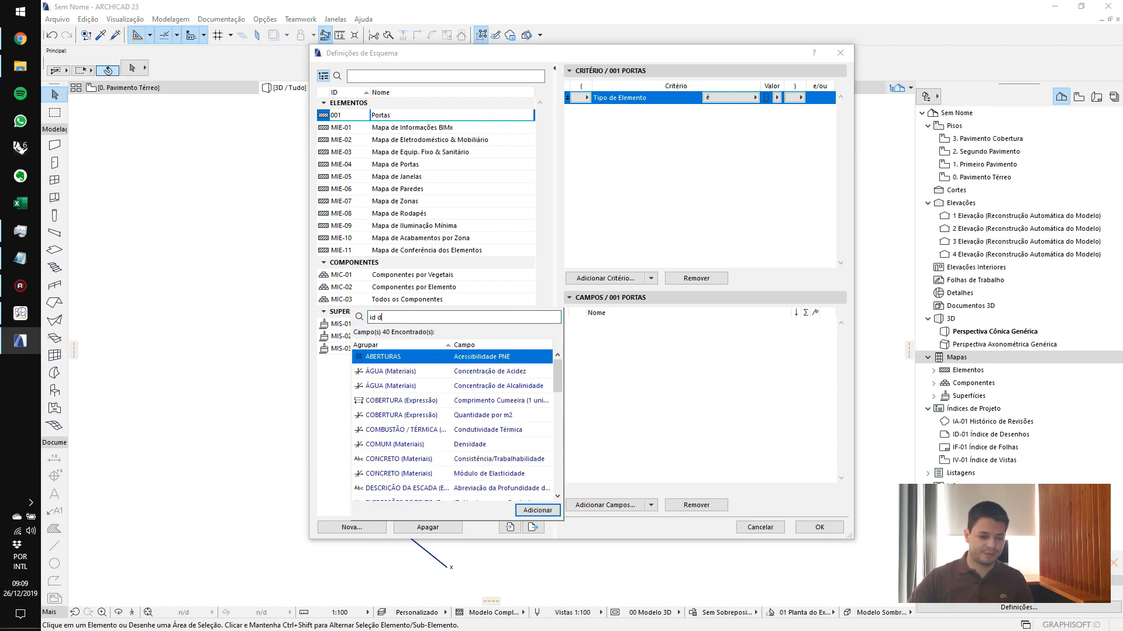
pyautogui.write('o')
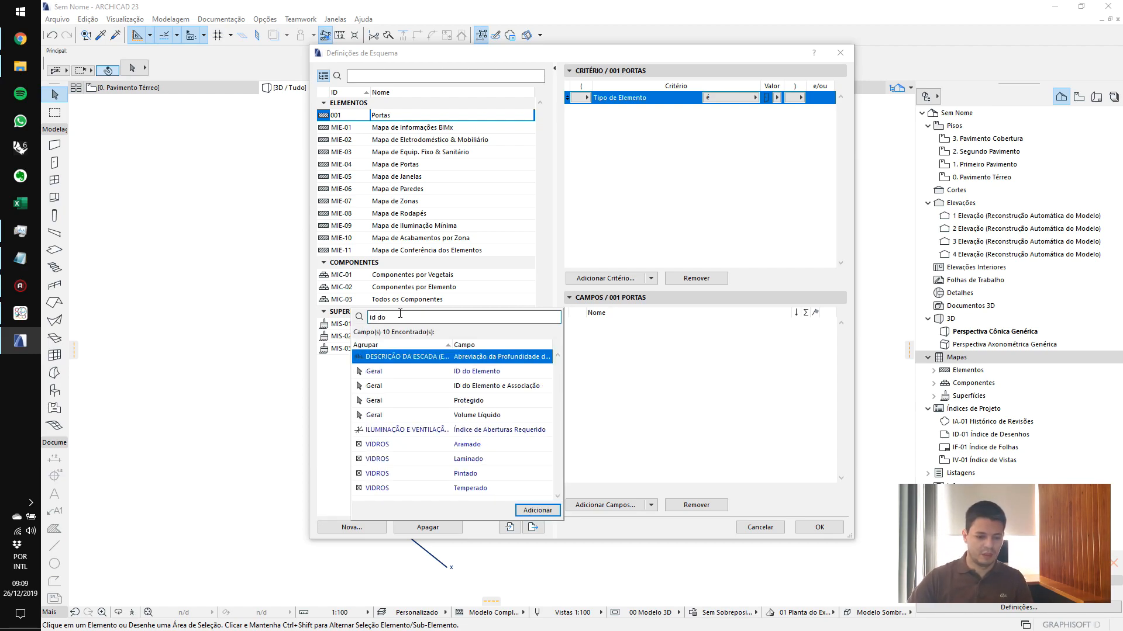
pyautogui.doubleClick(446, 373)
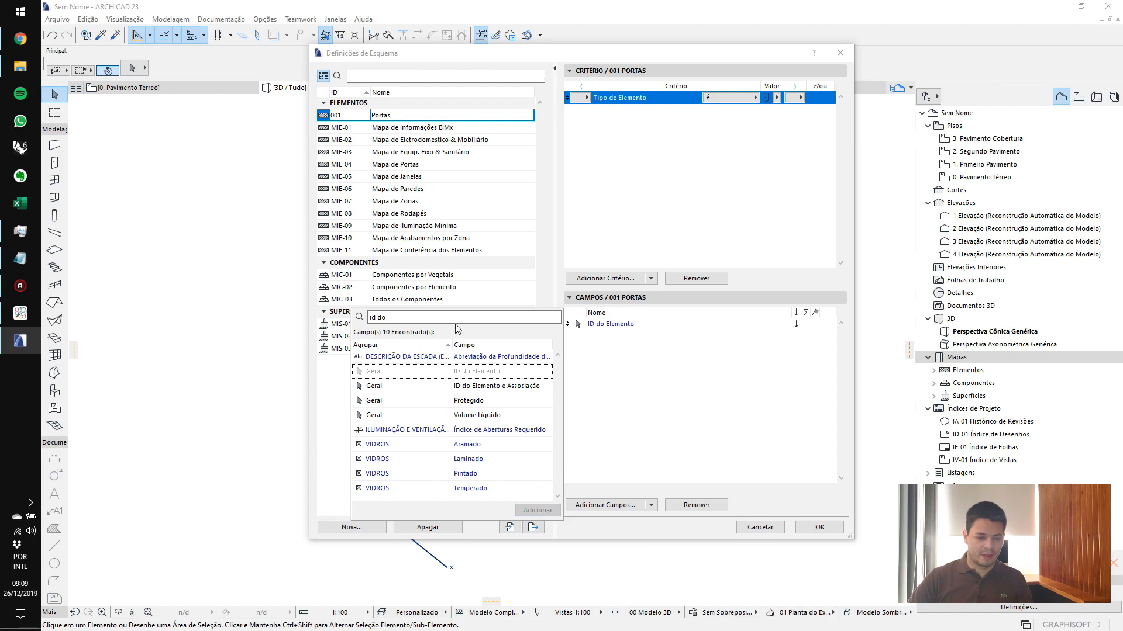
pyautogui.write('fecha')
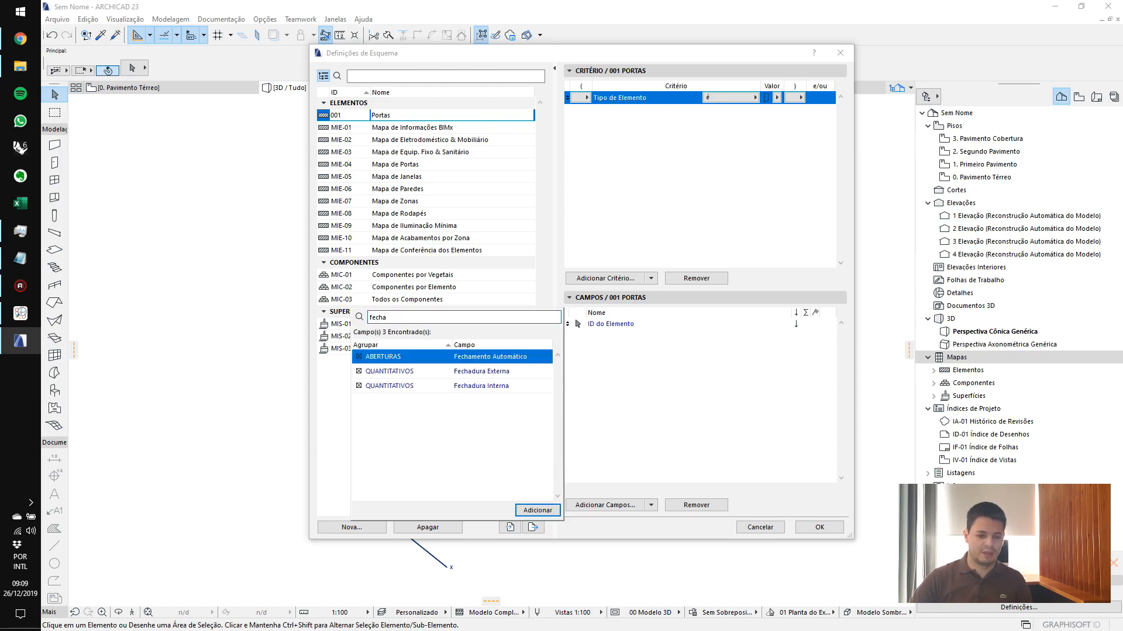
pyautogui.doubleClick(403, 374)
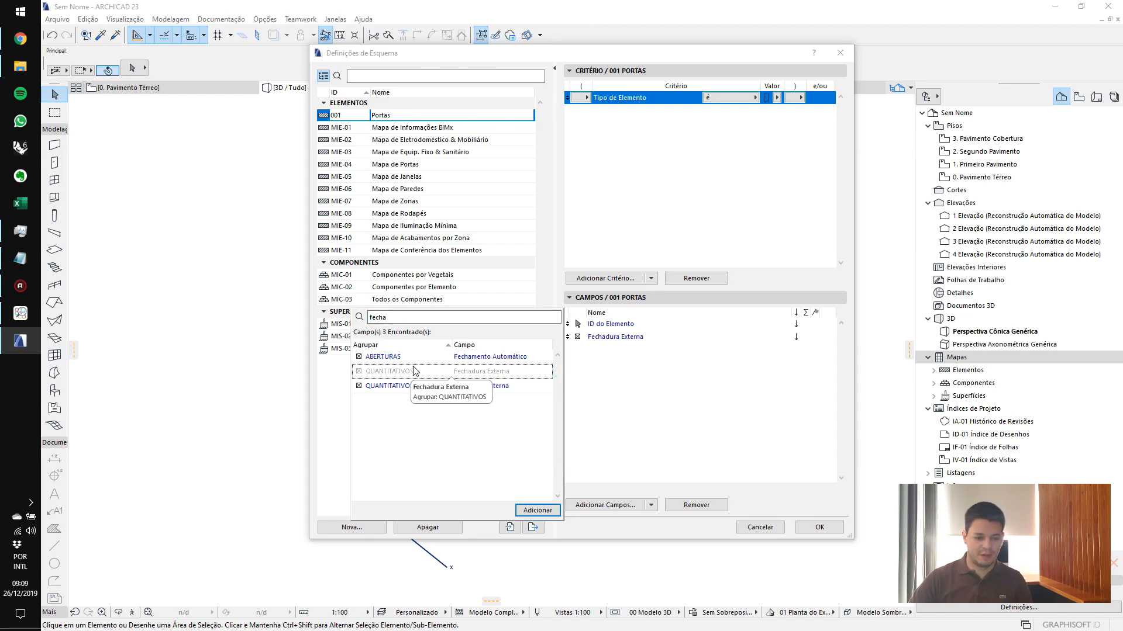
pyautogui.doubleClick(450, 388)
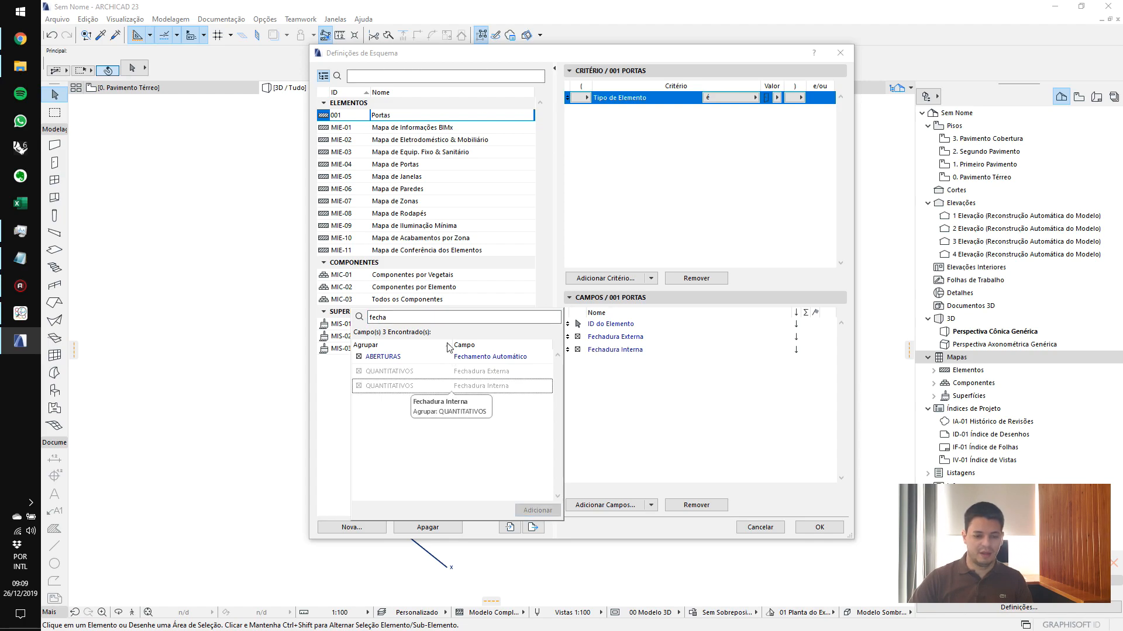
# Add the QUANTITATIVOS field Largura para vergas to the 001 Portas scheme and accept the scheme settings
pyautogui.click(444, 314)
pyautogui.press('BackSpace')
pyautogui.press('BackSpace')
pyautogui.press('BackSpace')
pyautogui.press('BackSpace')
pyautogui.press('BackSpace')
pyautogui.write('largura')
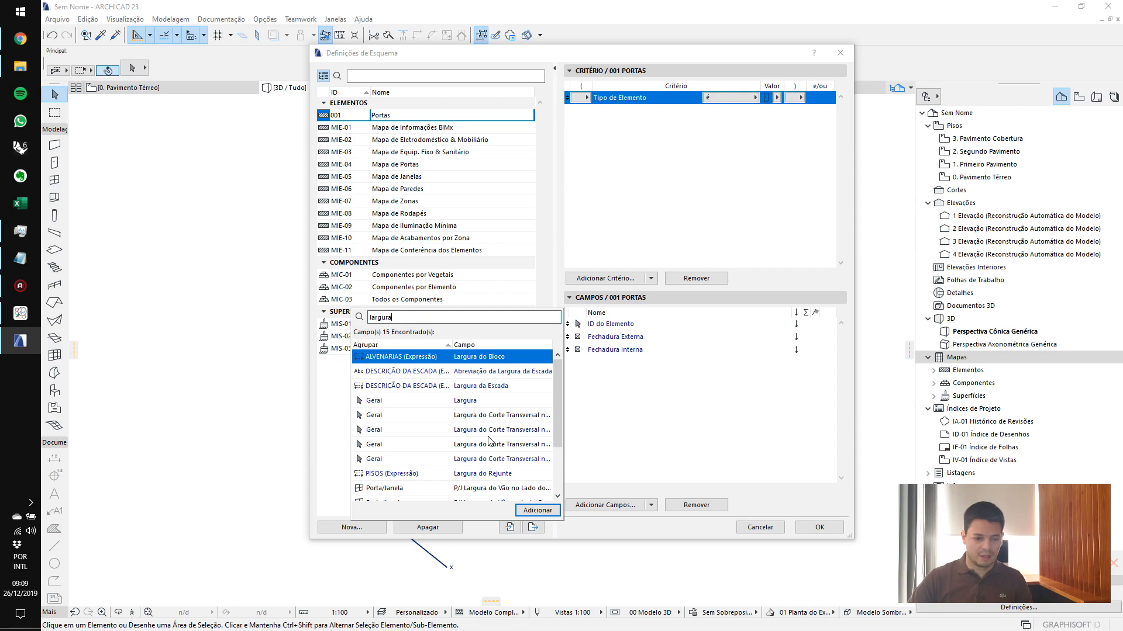
pyautogui.scroll(-3, 503, 462)
pyautogui.click(502, 474)
pyautogui.click(537, 511)
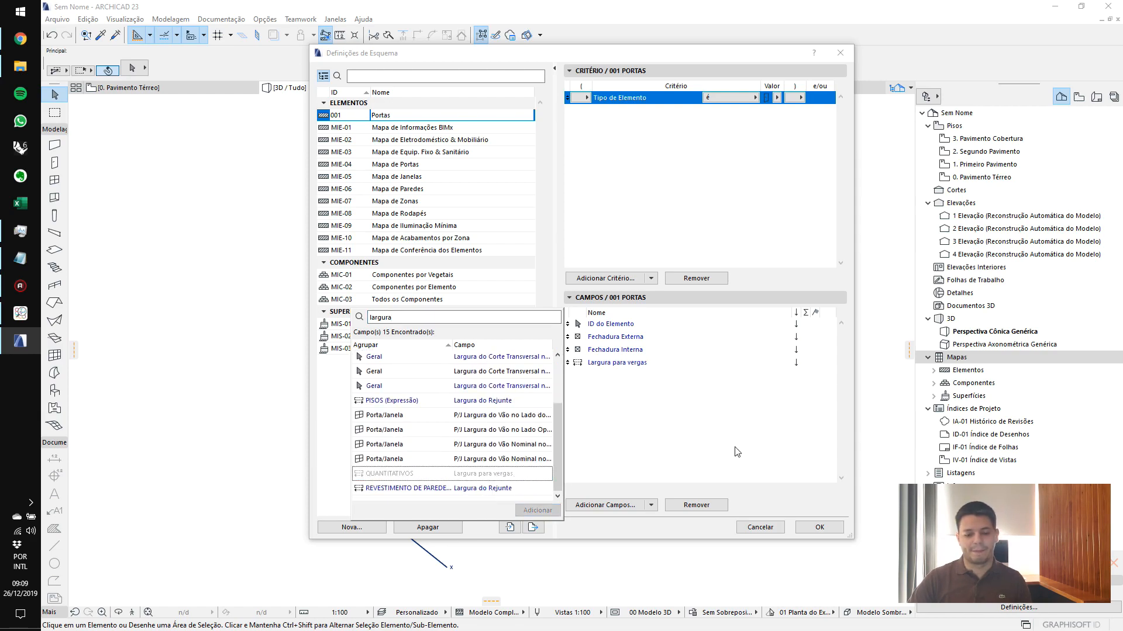
pyautogui.click(817, 528)
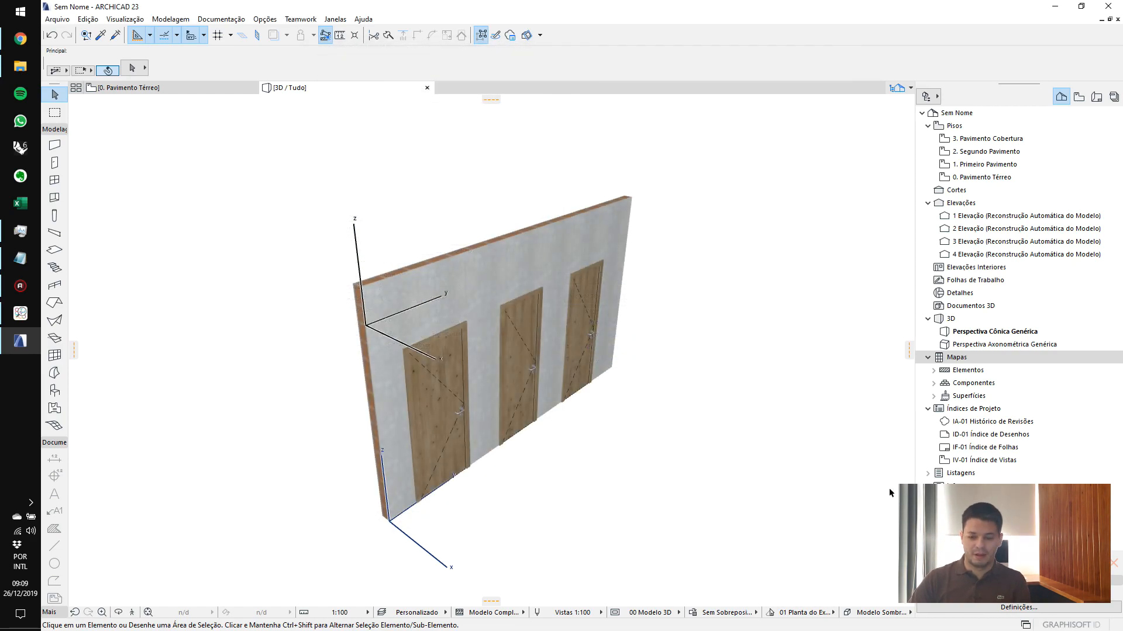
# Open the 001 Portas schedule and widen all four columns so each header fits on a single line
pyautogui.click(933, 370)
pyautogui.click(962, 384)
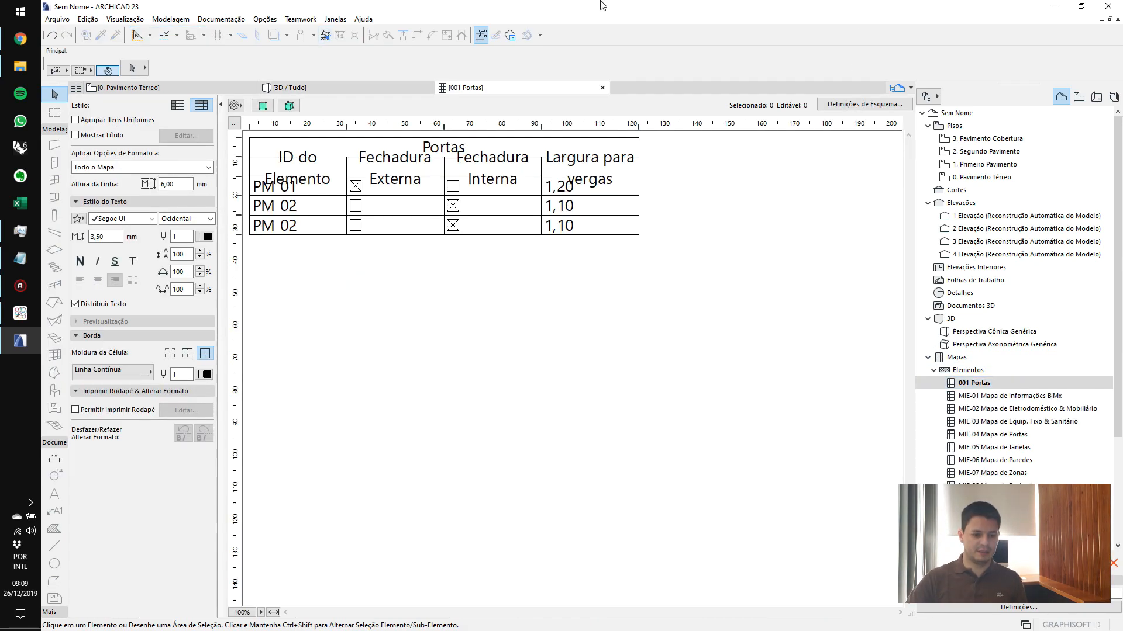
pyautogui.moveTo(347, 126); pyautogui.dragTo(366, 126)
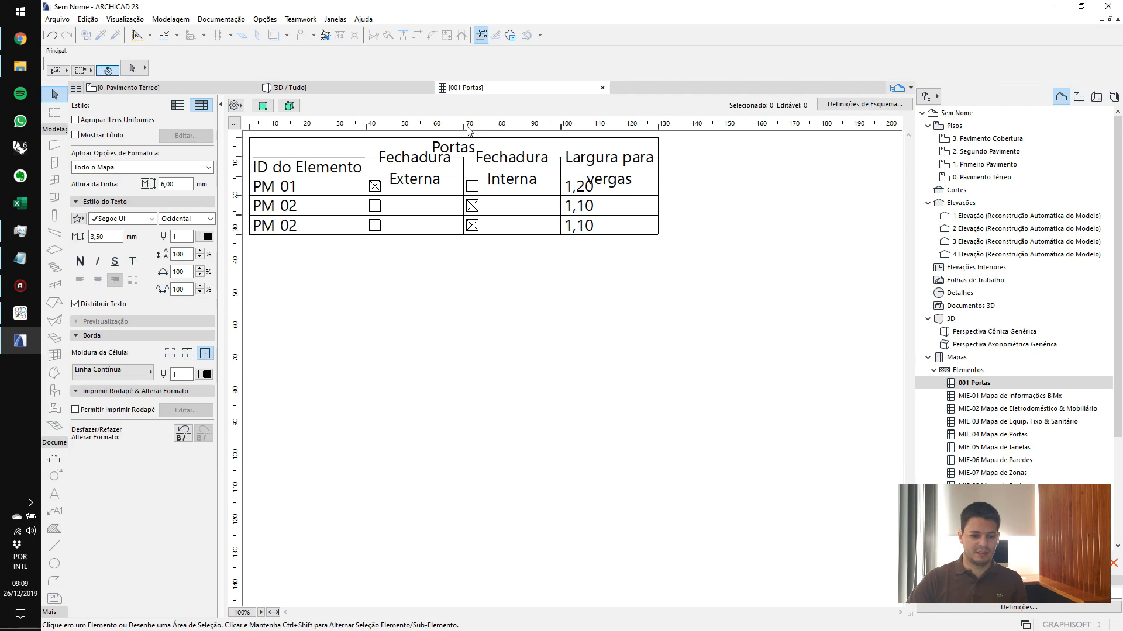
pyautogui.doubleClick(562, 126)
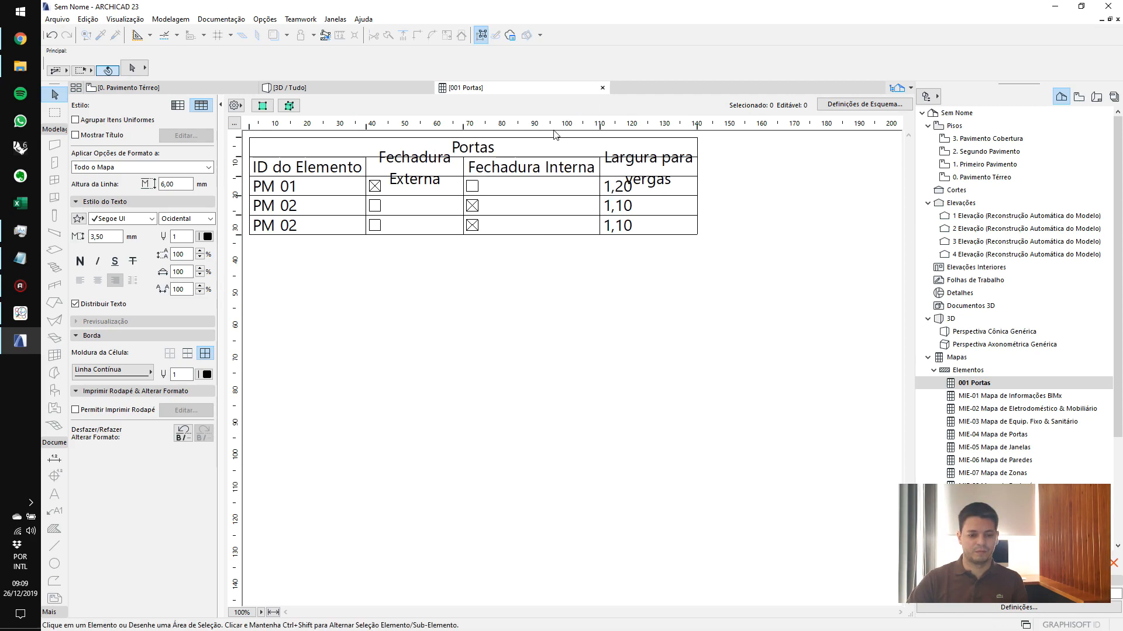
pyautogui.doubleClick(465, 126)
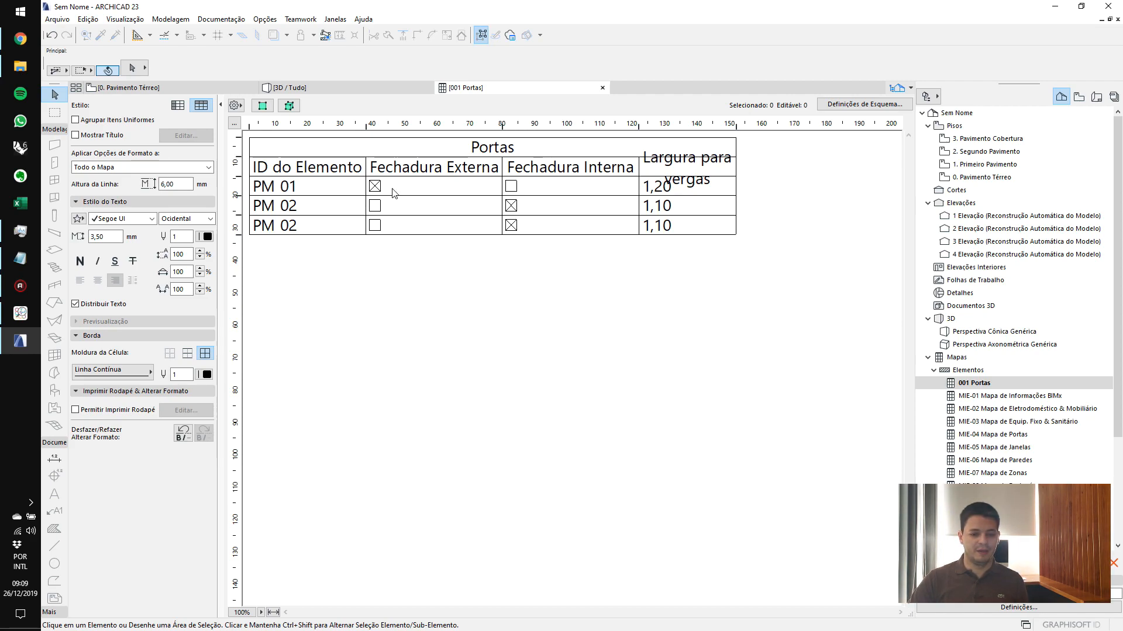
pyautogui.doubleClick(736, 126)
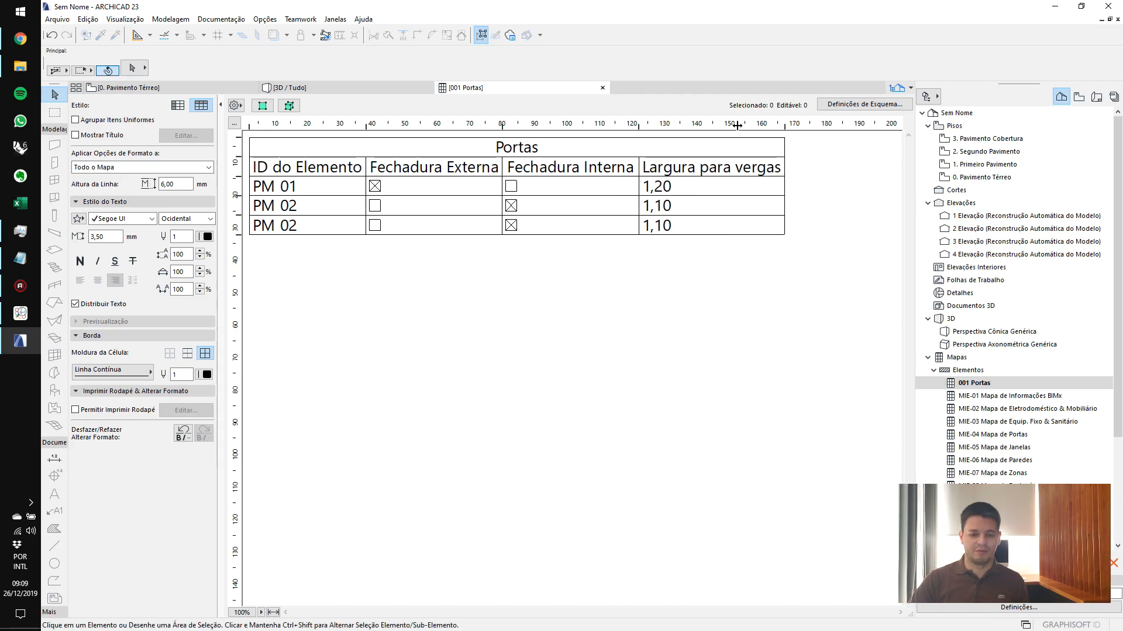